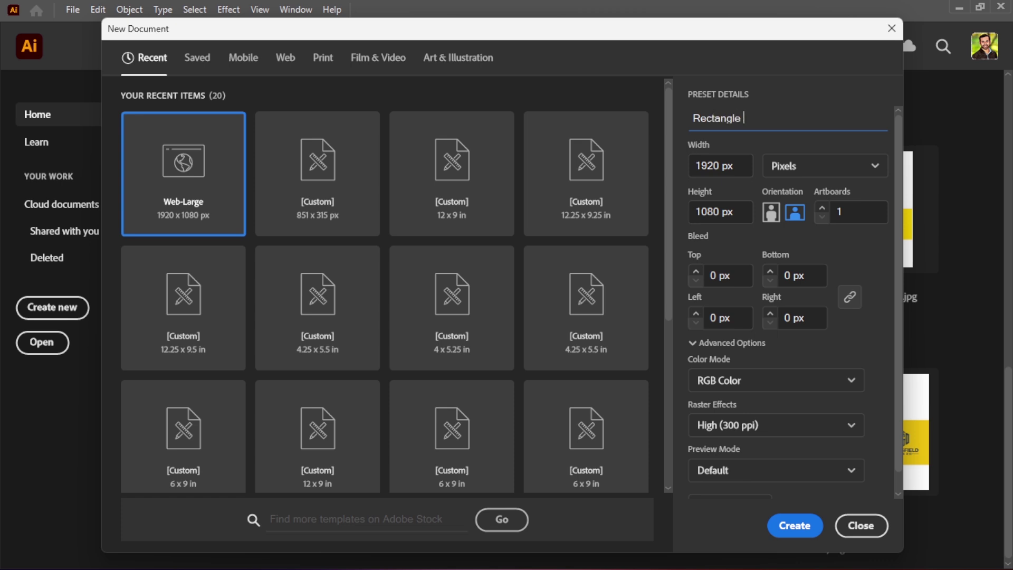
Step: Create the 1920 x 1080 px RGB document with the name Rectangle Grid Logo
text(Grid Logo)
key(Return)
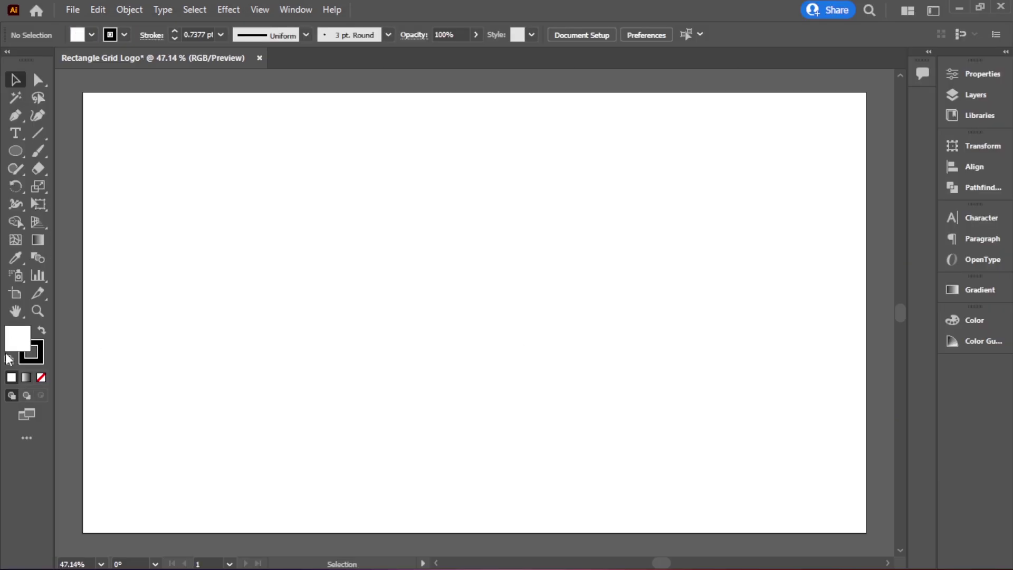
Step: Set the fill to none and create a rectangular grid with 6 horizontal and 6 vertical dividers
click(83, 35)
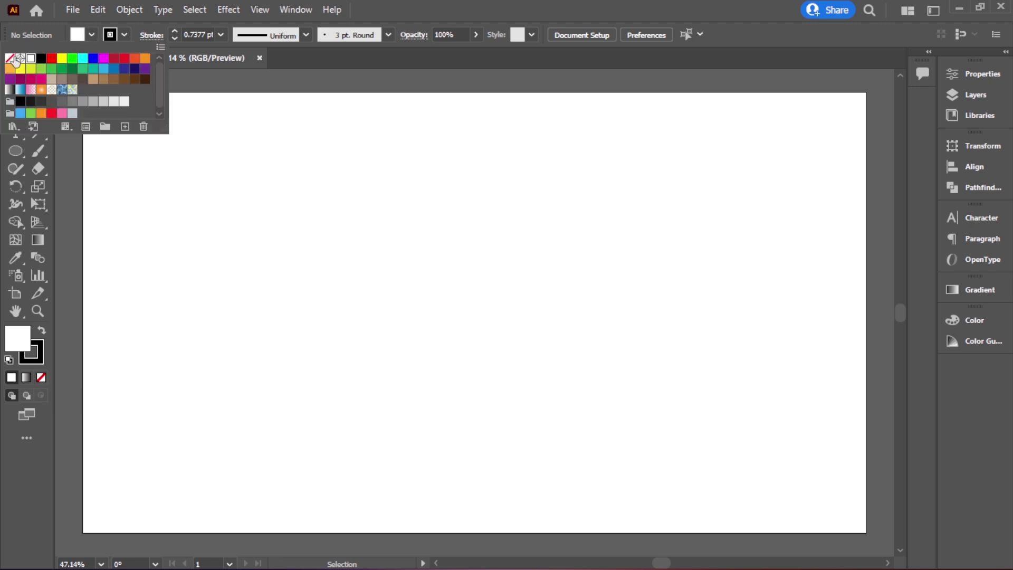
click(11, 62)
click(230, 263)
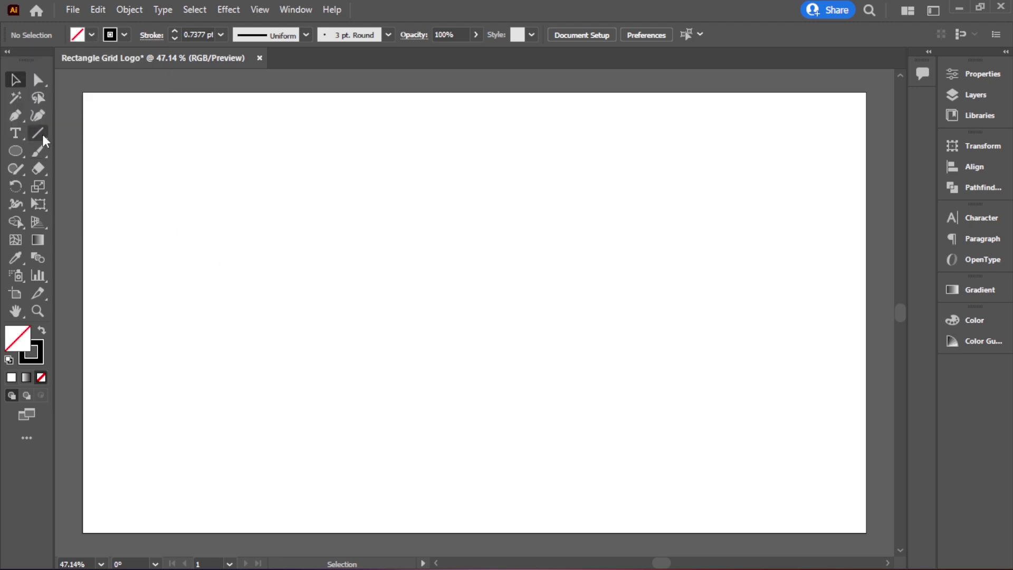
drag(42, 134, 97, 182)
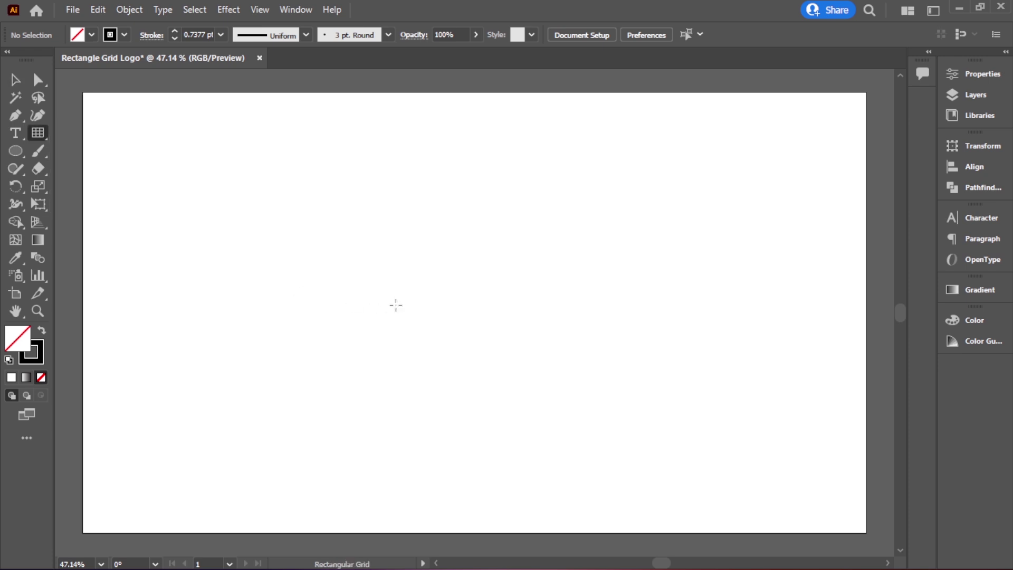
click(396, 305)
drag(465, 233, 432, 242)
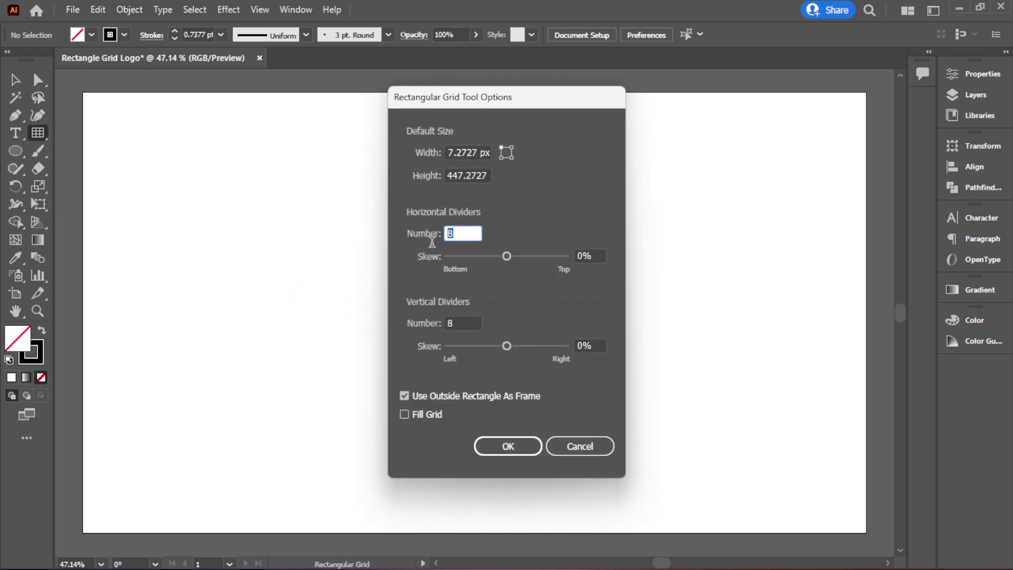
text(6)
drag(467, 323, 433, 344)
text(6)
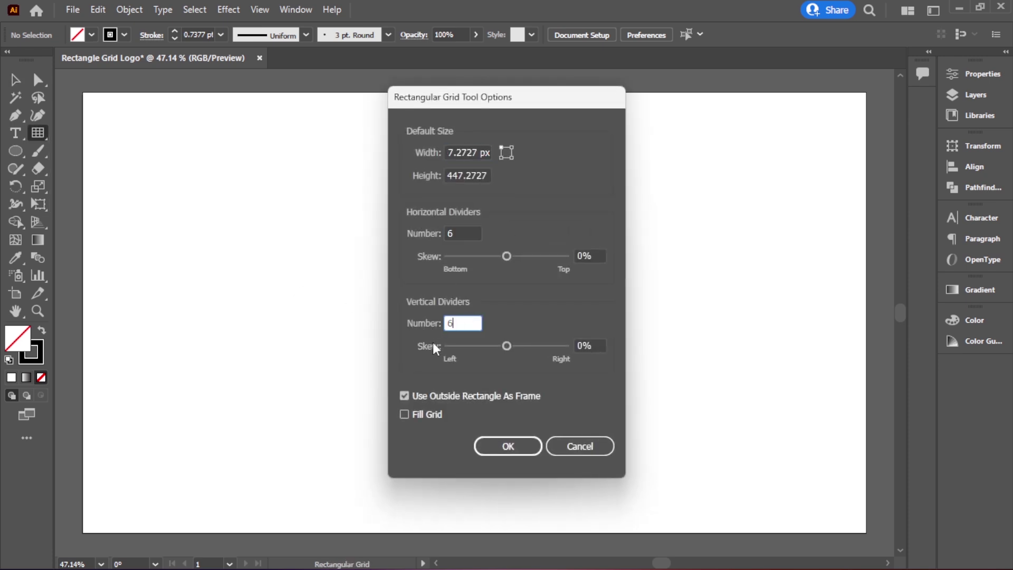
click(505, 446)
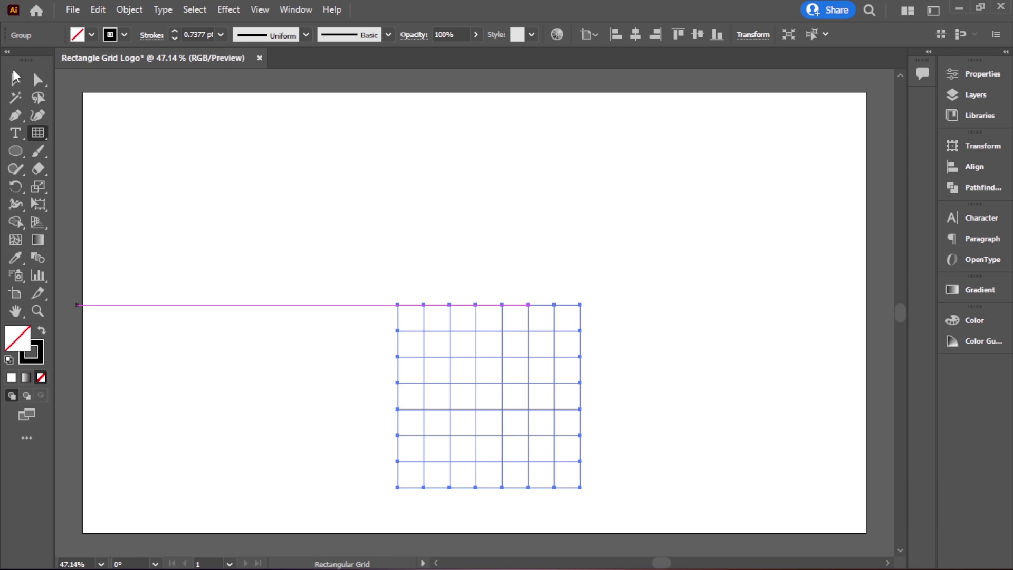
Step: Center the grid horizontally and vertically on the artboard and enlarge it proportionally from its center to fill most of the artboard height
click(16, 78)
click(634, 36)
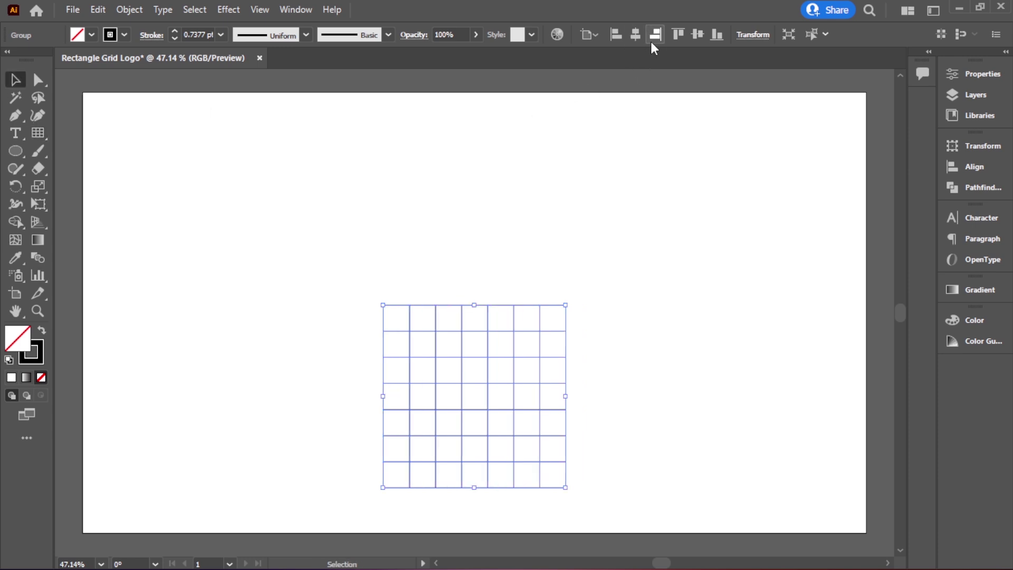
click(698, 33)
click(684, 202)
click(551, 364)
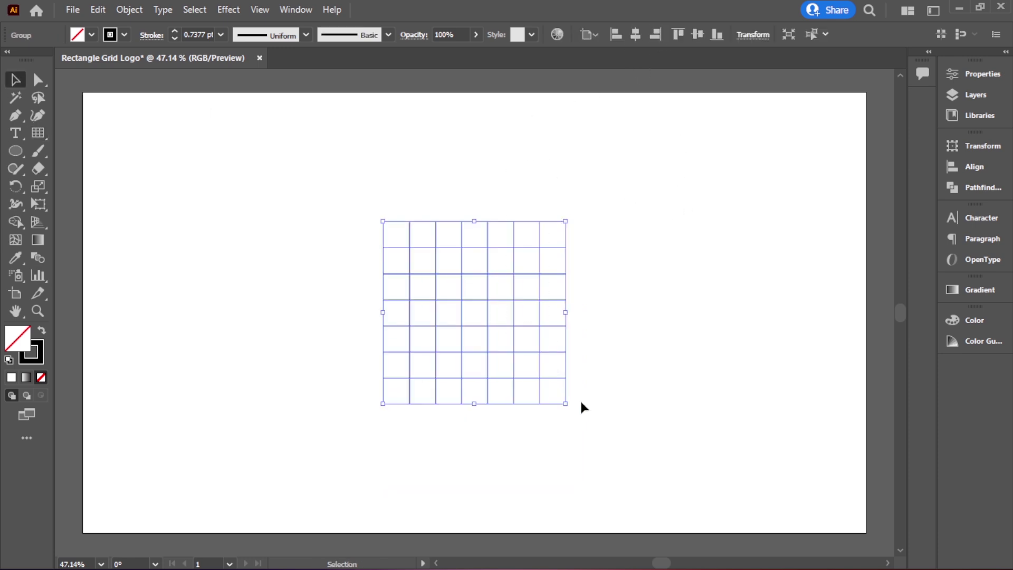
drag(565, 404, 640, 478)
click(683, 458)
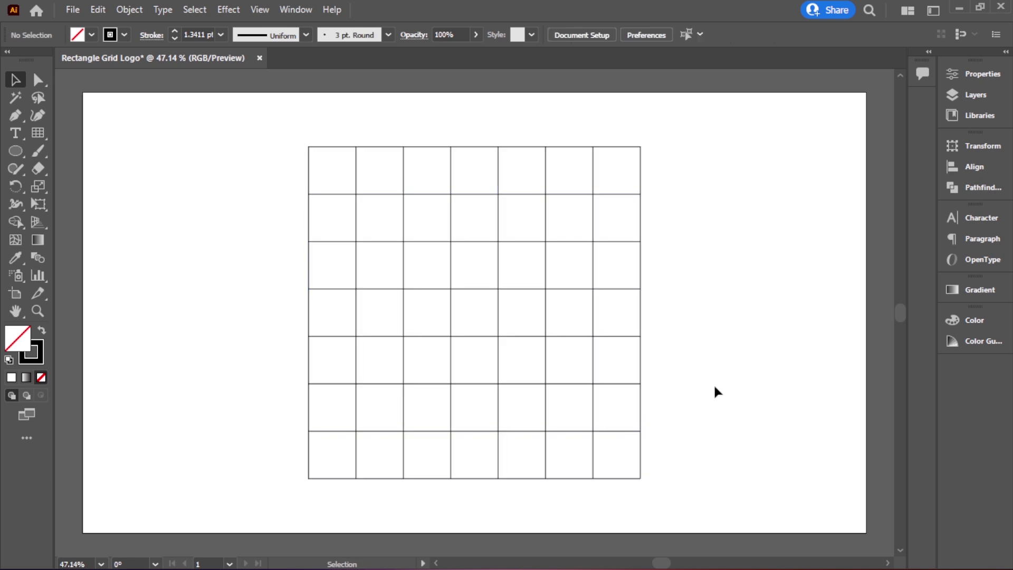
Step: Set the grid's stroke weight to 2 pt
click(359, 383)
click(218, 36)
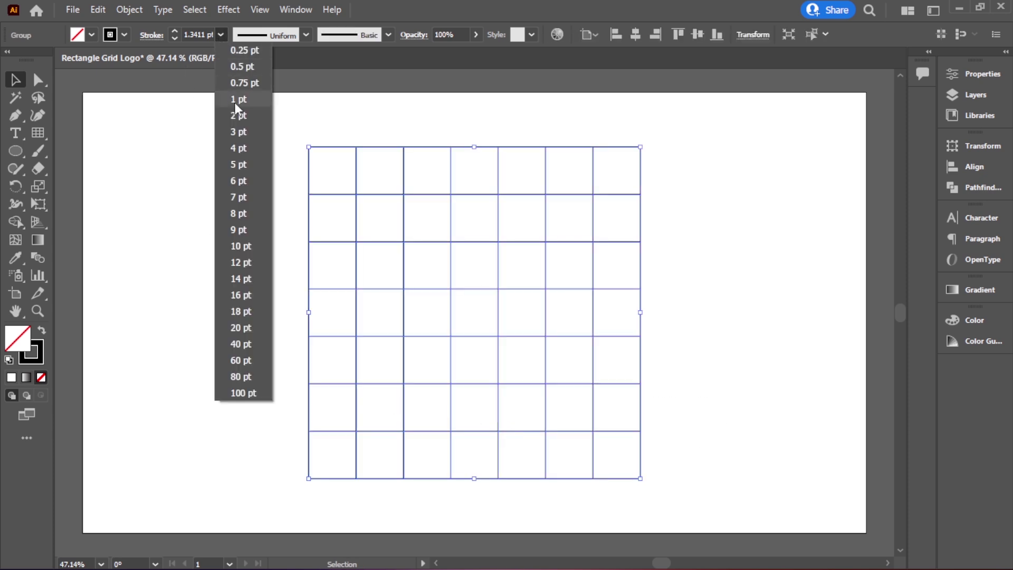
click(239, 118)
click(266, 228)
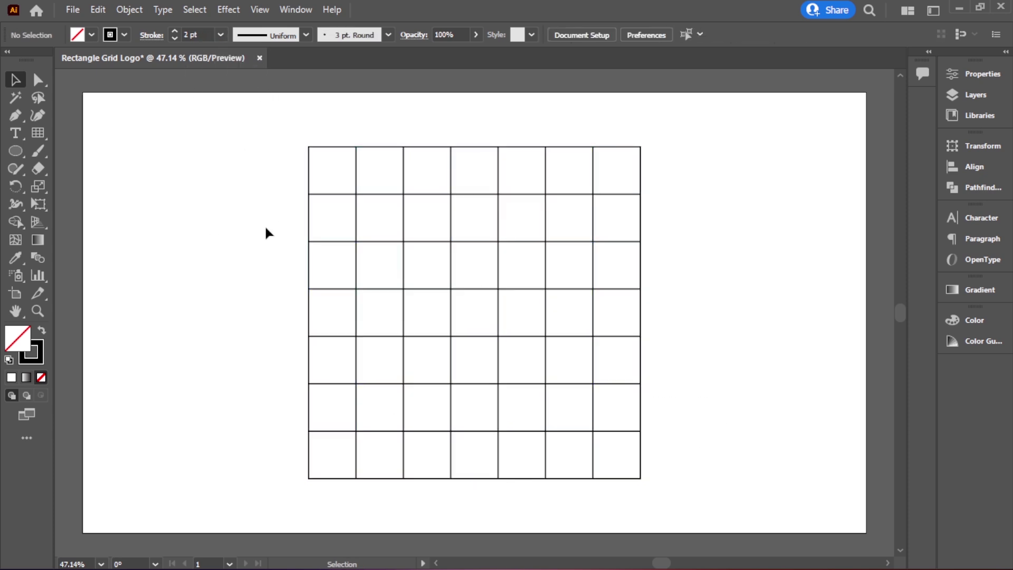
Step: Draw a circle four cells wide with the Ellipse tool, starting at the grid's upper-left corner
click(15, 151)
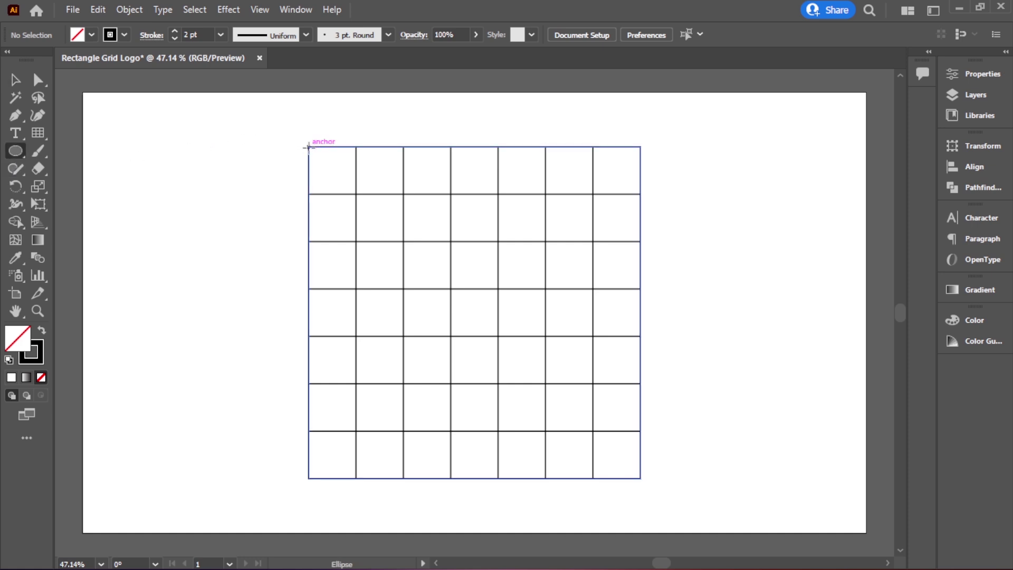
mouse_move(309, 147)
mouse_down()
mouse_move(345, 212)
mouse_move(437, 320)
mouse_move(464, 336)
mouse_up()
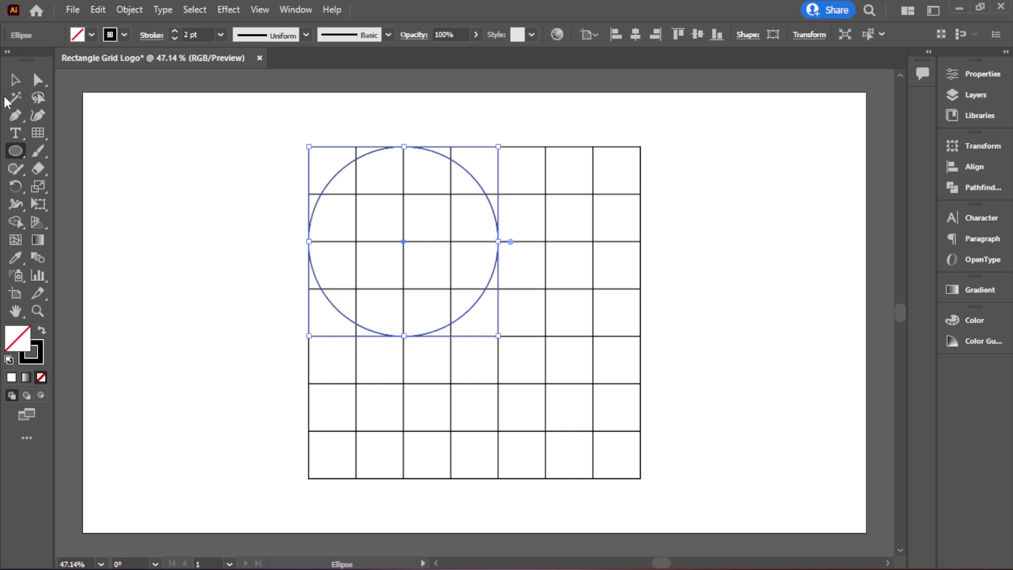
click(15, 80)
click(164, 278)
Step: Duplicate the circle in place and shrink the copy around the same center to two grid cells wide
click(329, 181)
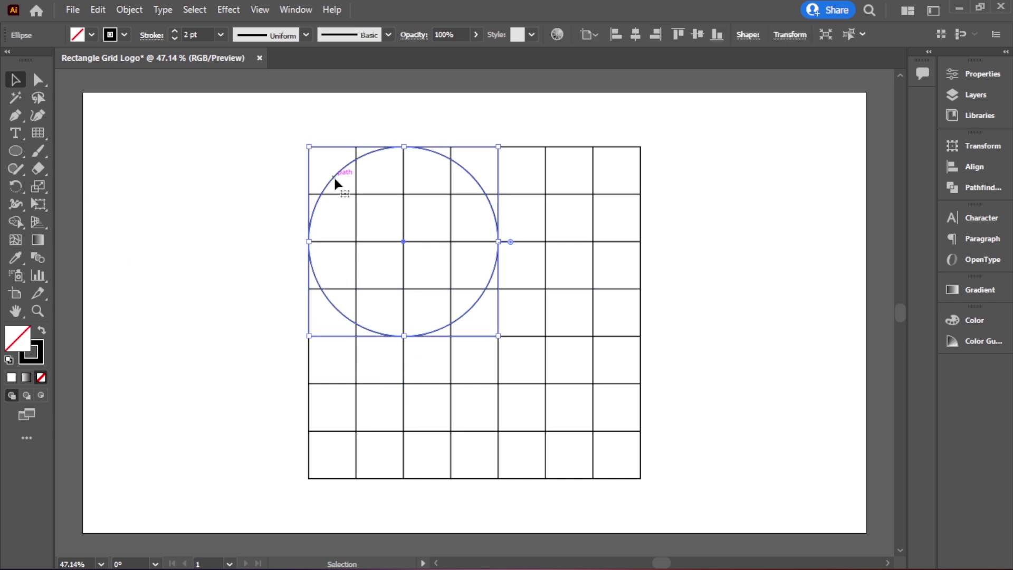
click(98, 9)
click(125, 84)
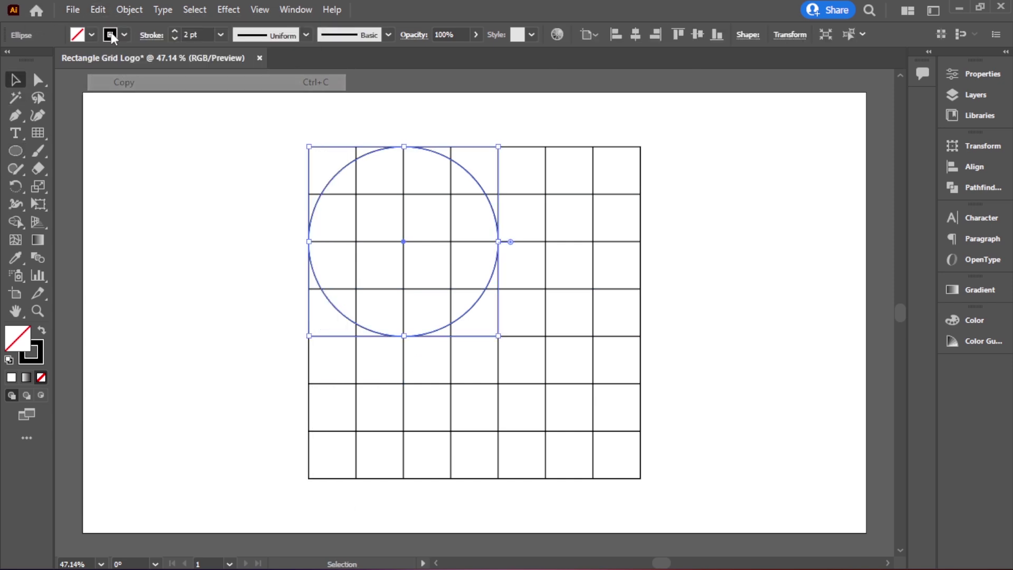
click(98, 10)
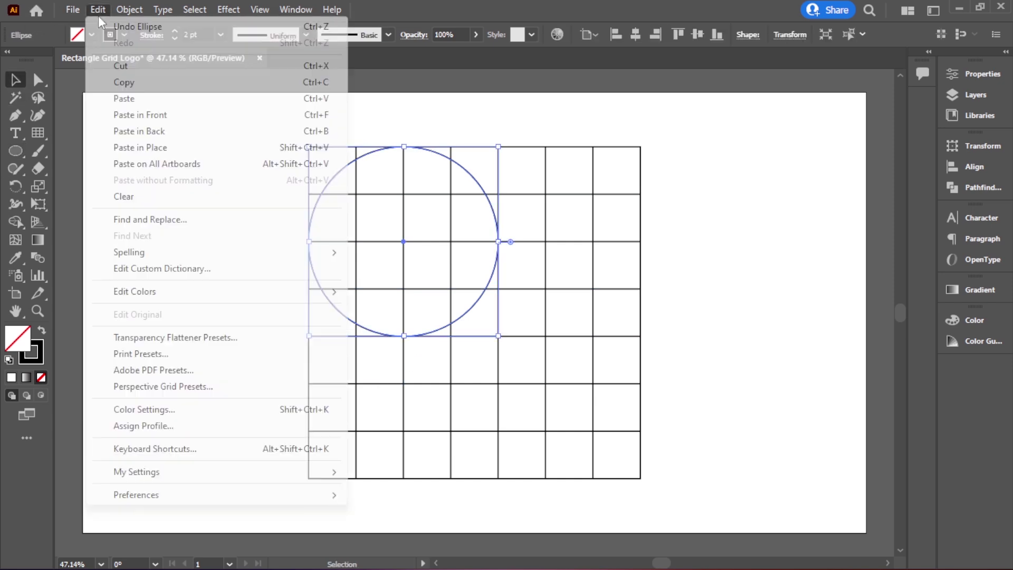
click(156, 148)
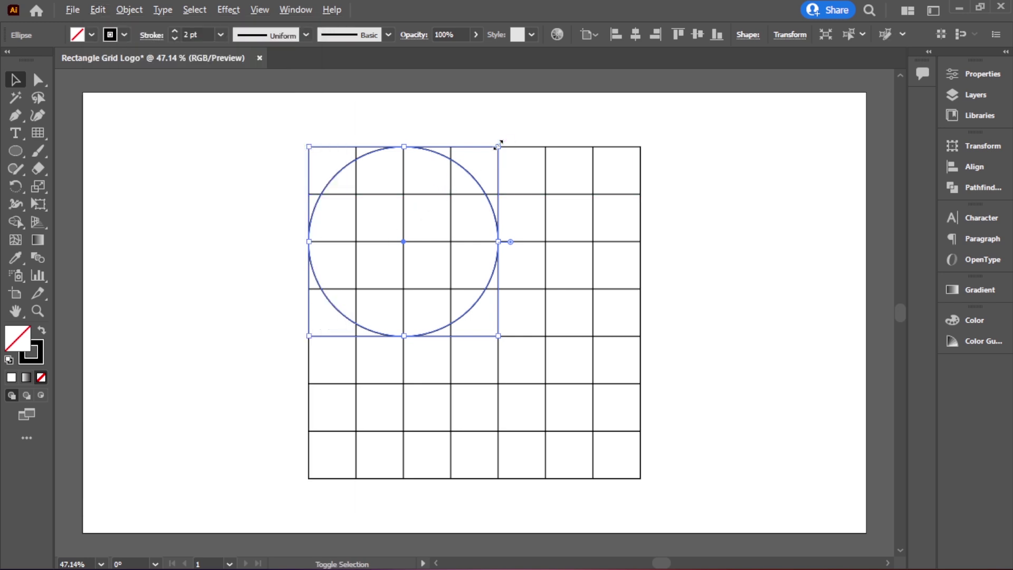
drag(498, 147, 452, 194)
click(245, 254)
Step: Group the small inner circle with the large outer circle
click(430, 285)
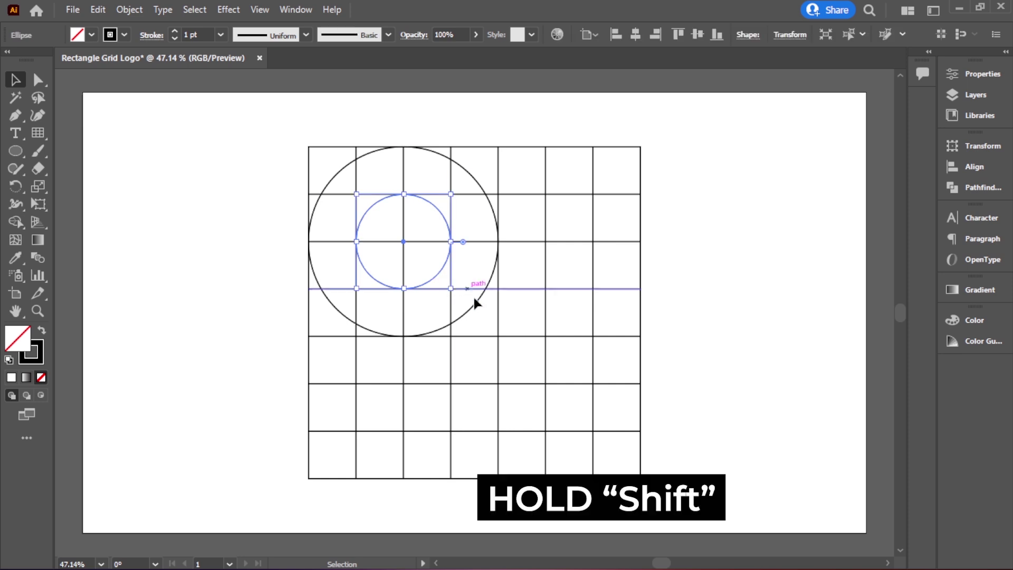
key(shift)
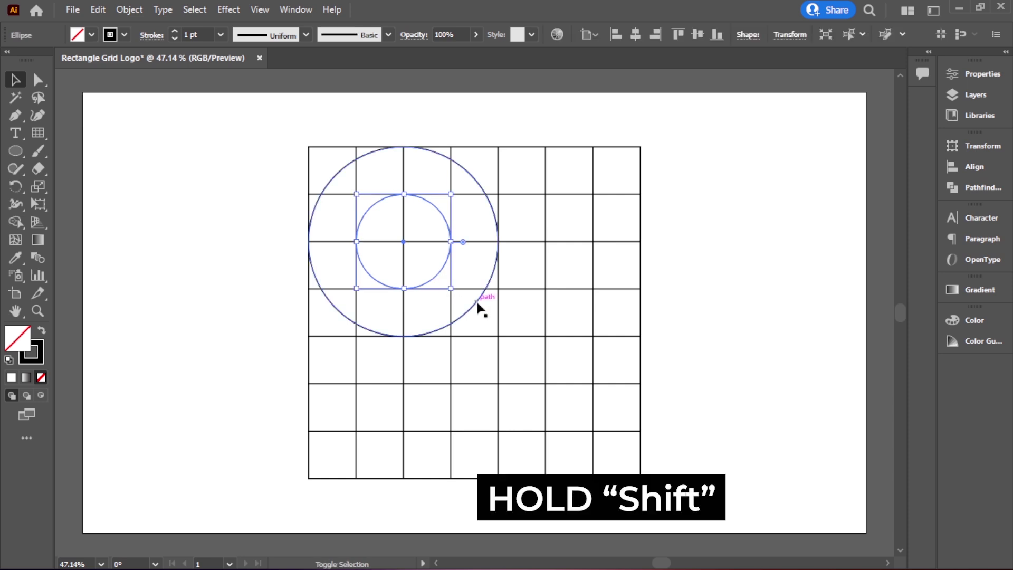
shift+click(477, 303)
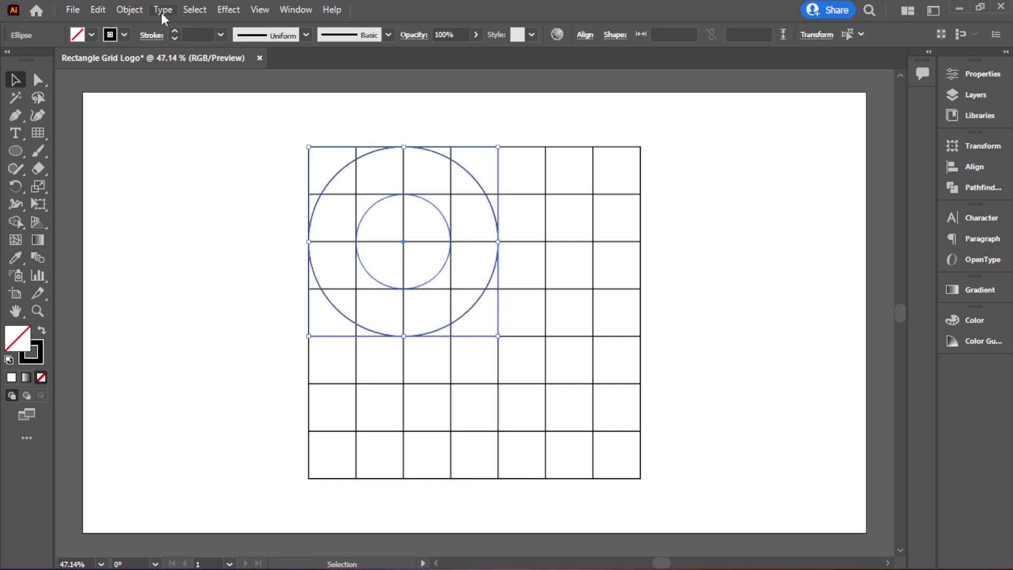
click(130, 10)
click(192, 89)
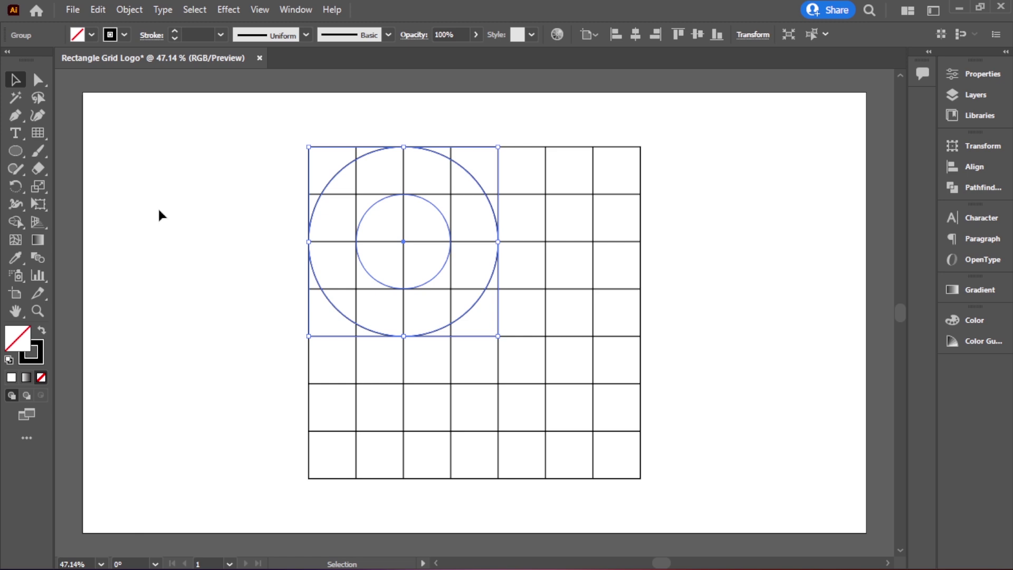
click(157, 207)
Step: Paste a copy of the circle group in front and move it three cells right, flush with the grid's right edge
click(480, 296)
click(98, 9)
click(132, 84)
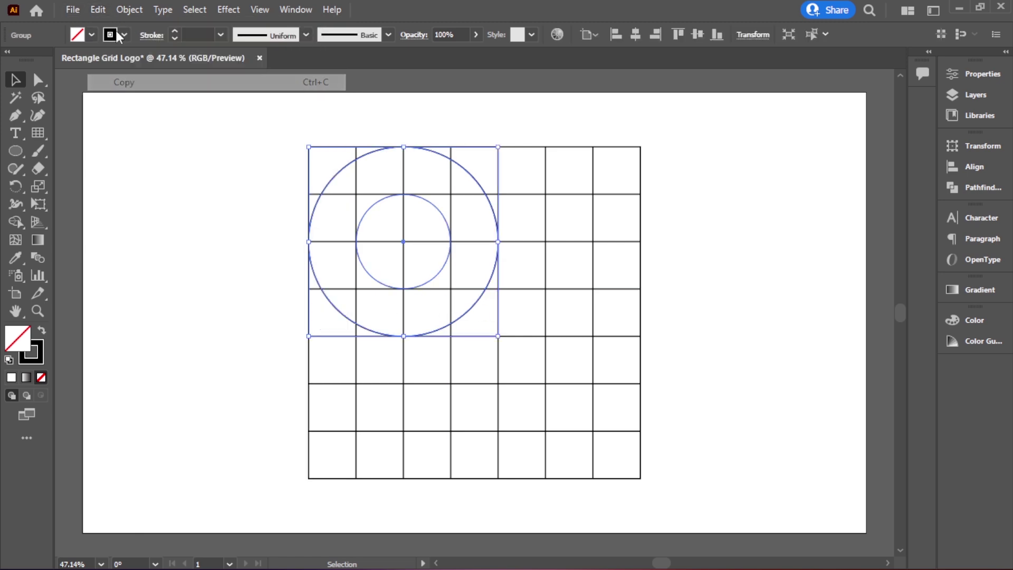
click(97, 10)
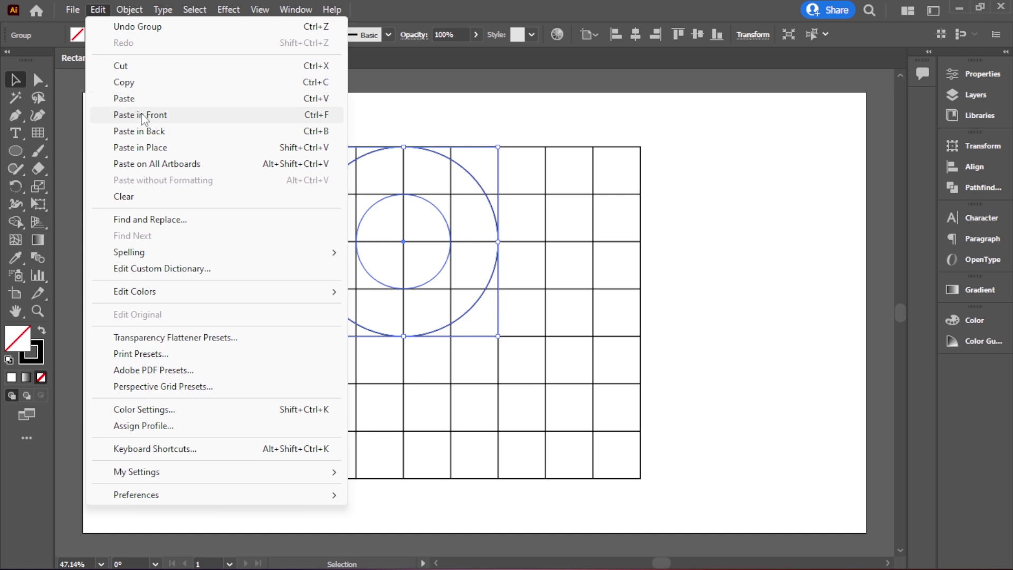
click(142, 111)
click(386, 350)
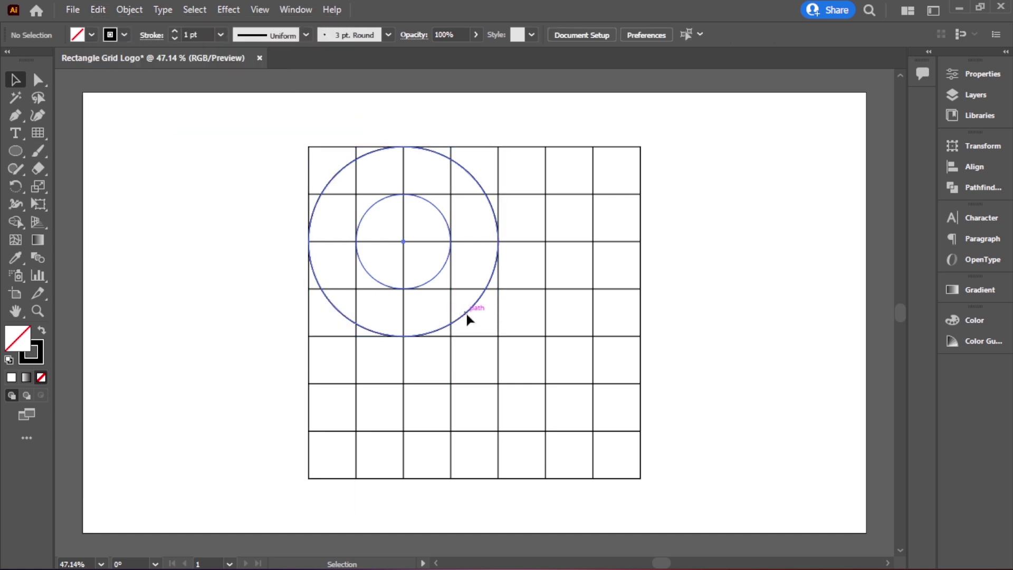
drag(469, 318, 610, 319)
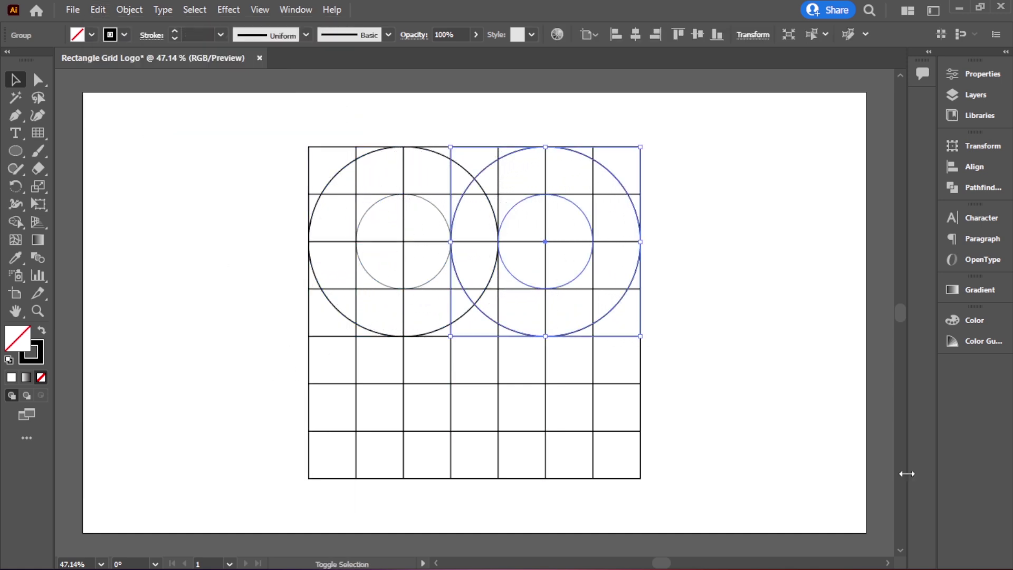
click(849, 452)
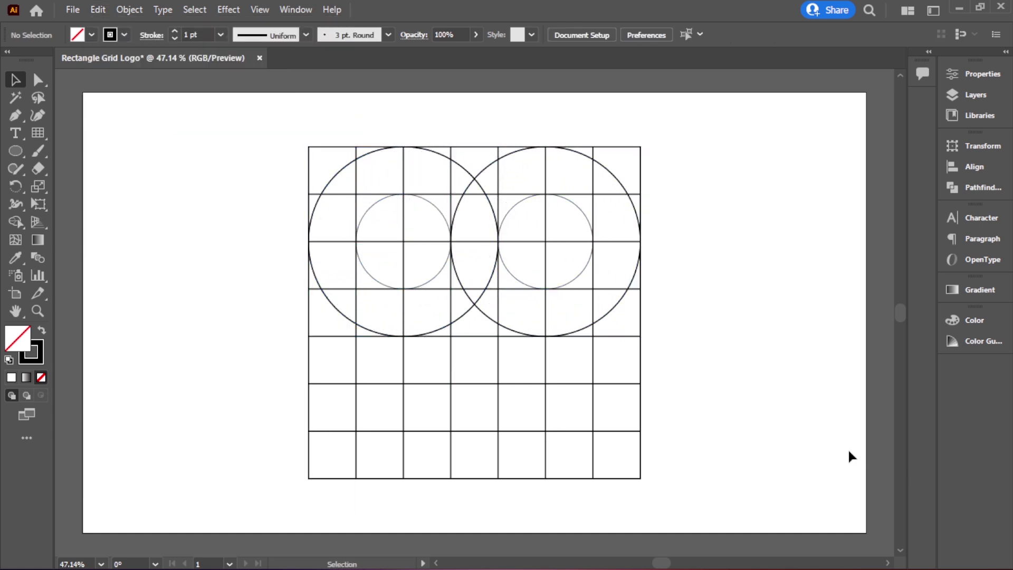
Step: Group the two concentric circle groups in the upper part of the grid
click(516, 272)
shift+click(444, 273)
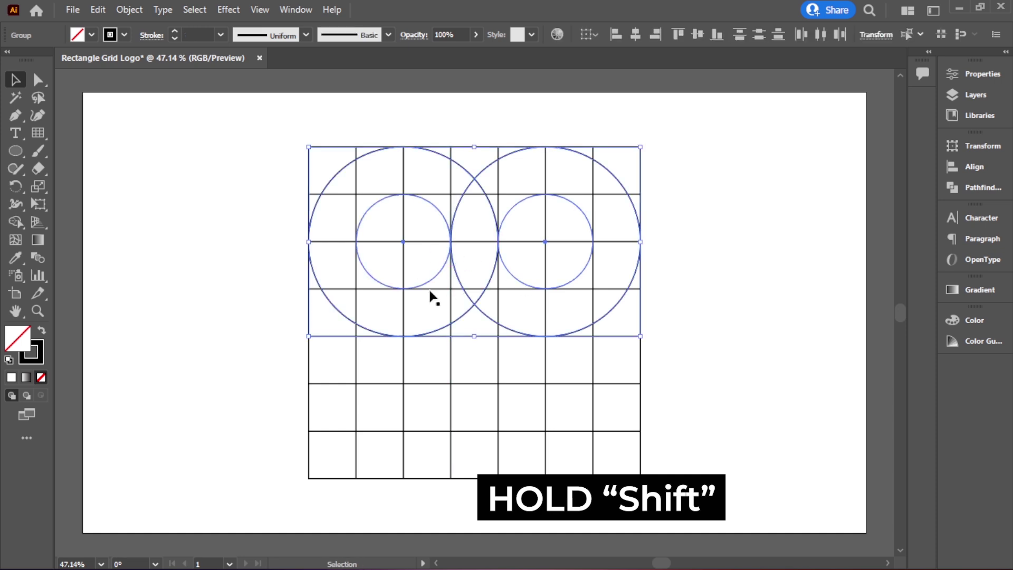
click(129, 9)
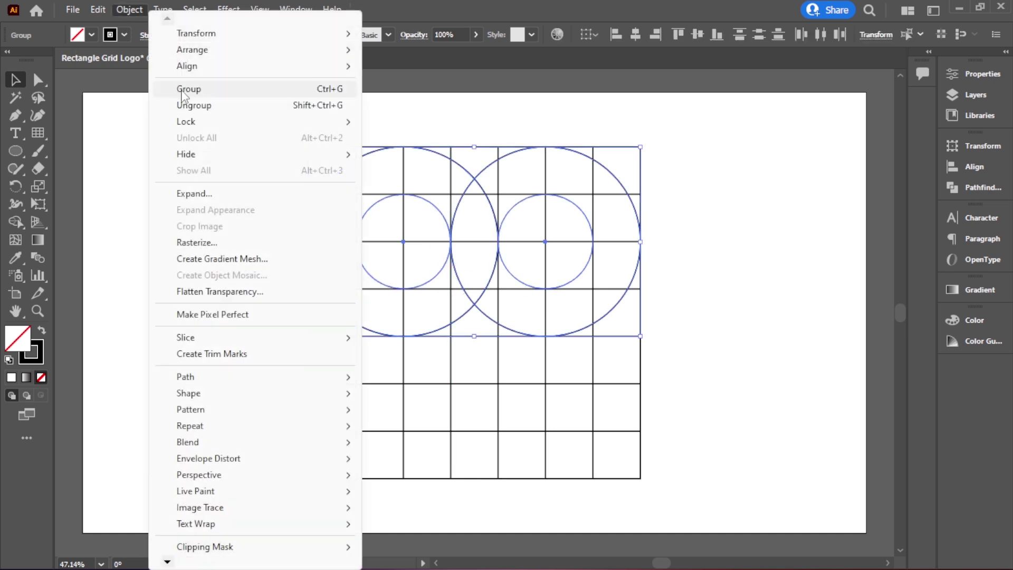
click(168, 90)
Step: Paste a copy of the combined circle group in front and move it three cells down to the grid's bottom edge
click(97, 9)
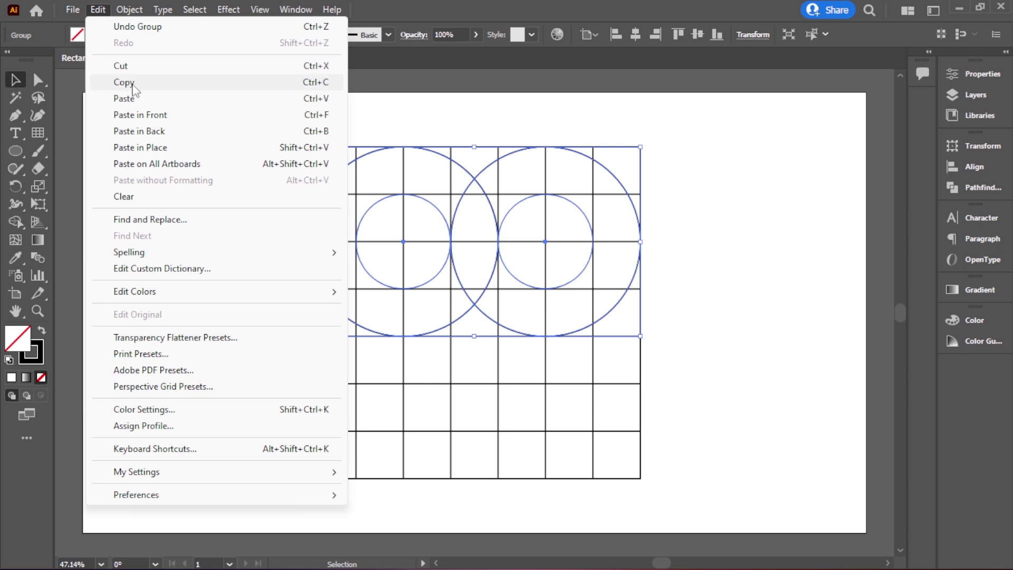
click(126, 85)
click(97, 9)
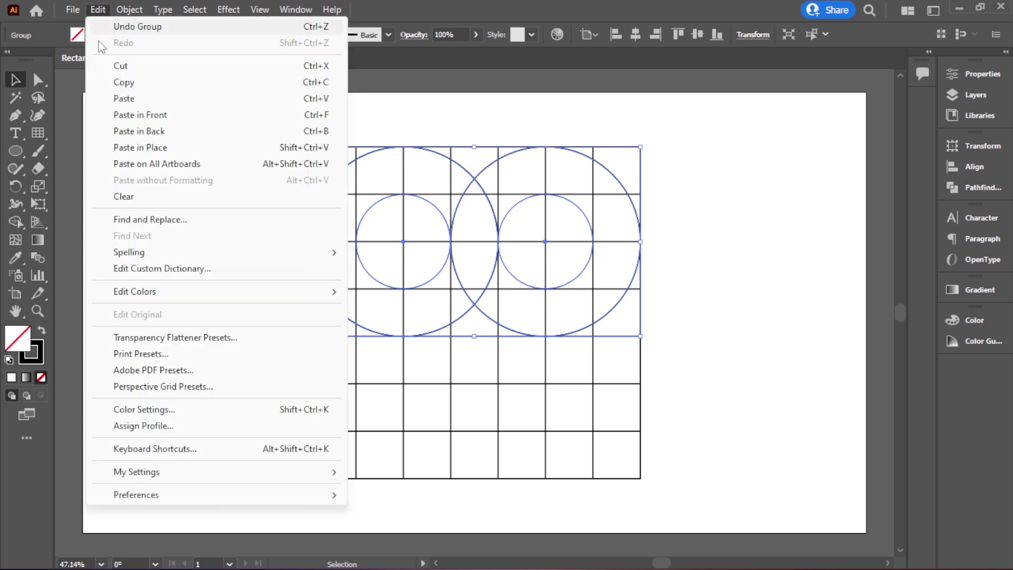
click(150, 116)
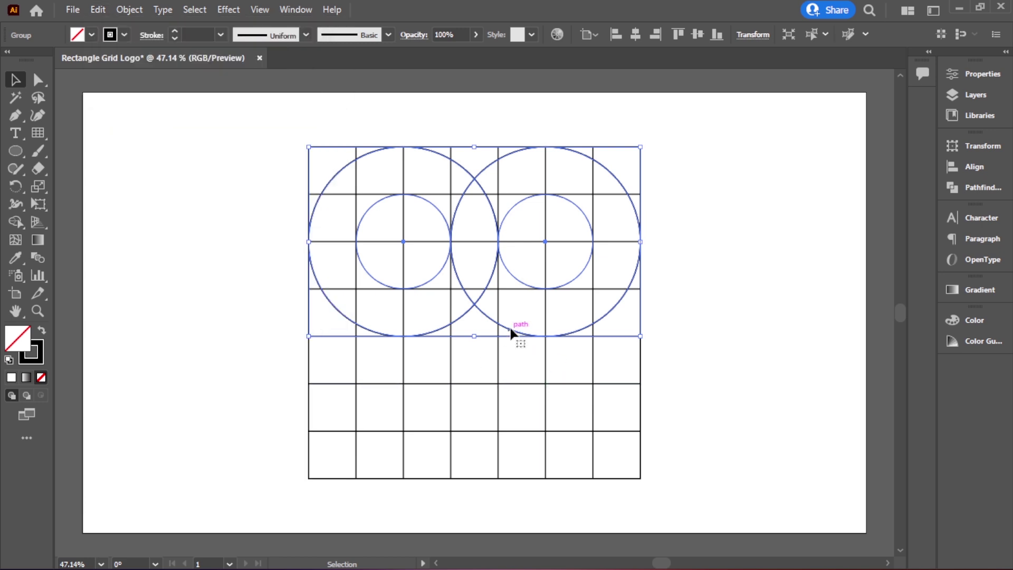
drag(511, 331, 515, 474)
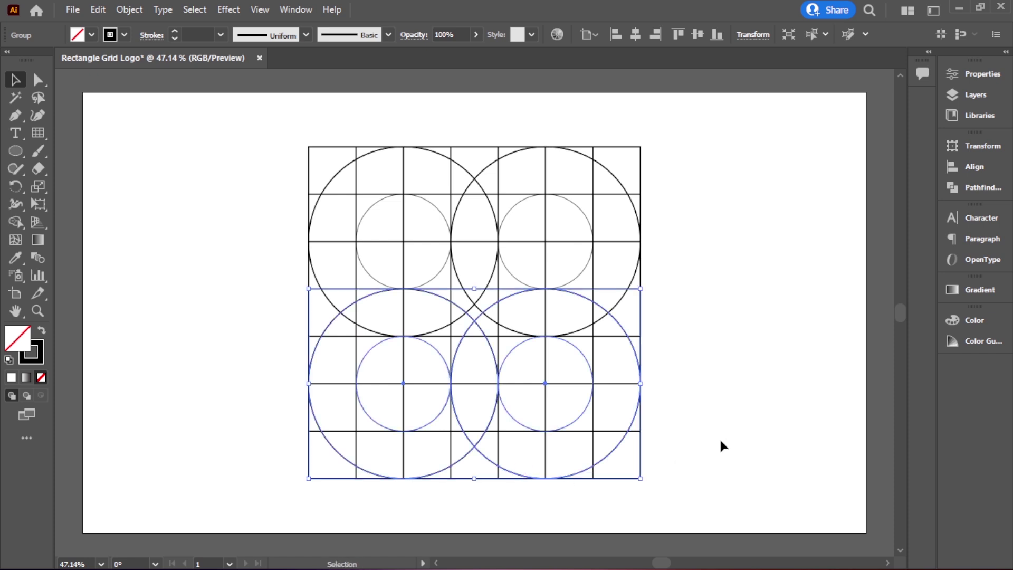
click(724, 446)
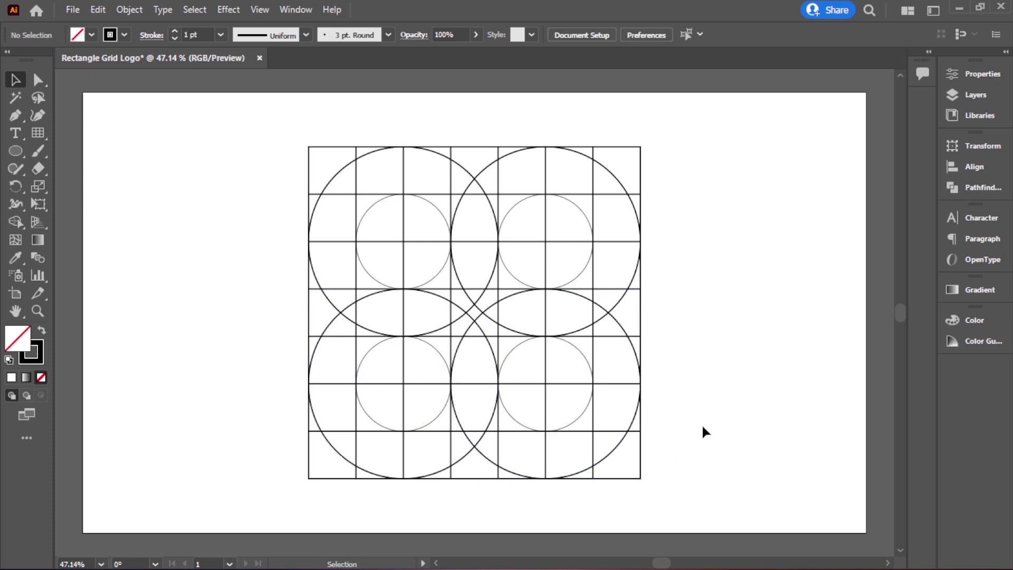
Step: Scale the whole grid and circle artwork down proportionally about its centre and move it to the artboard's left half
drag(254, 125, 729, 497)
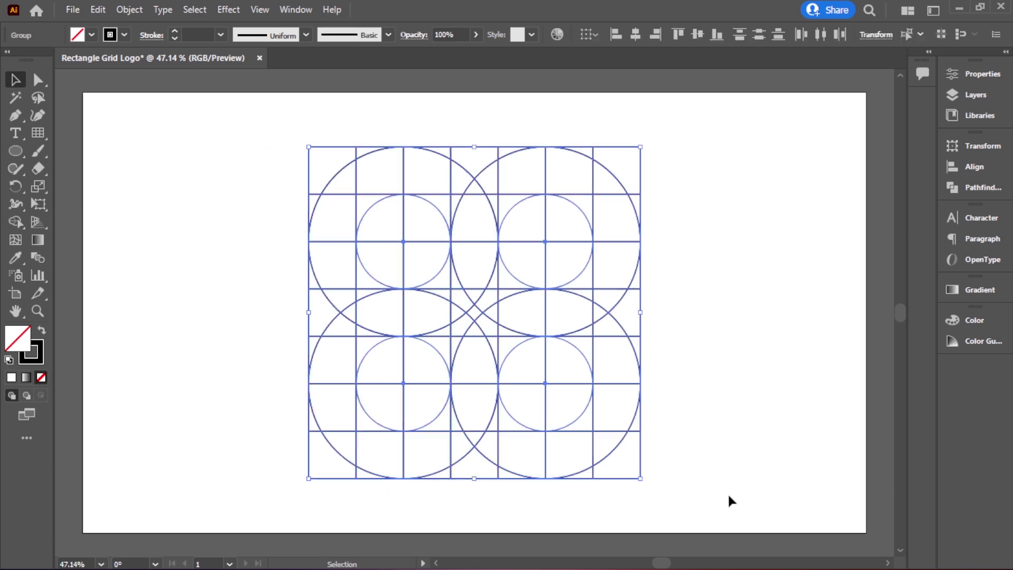
drag(641, 479, 565, 425)
key(ctrl+shift+a)
drag(309, 196, 669, 477)
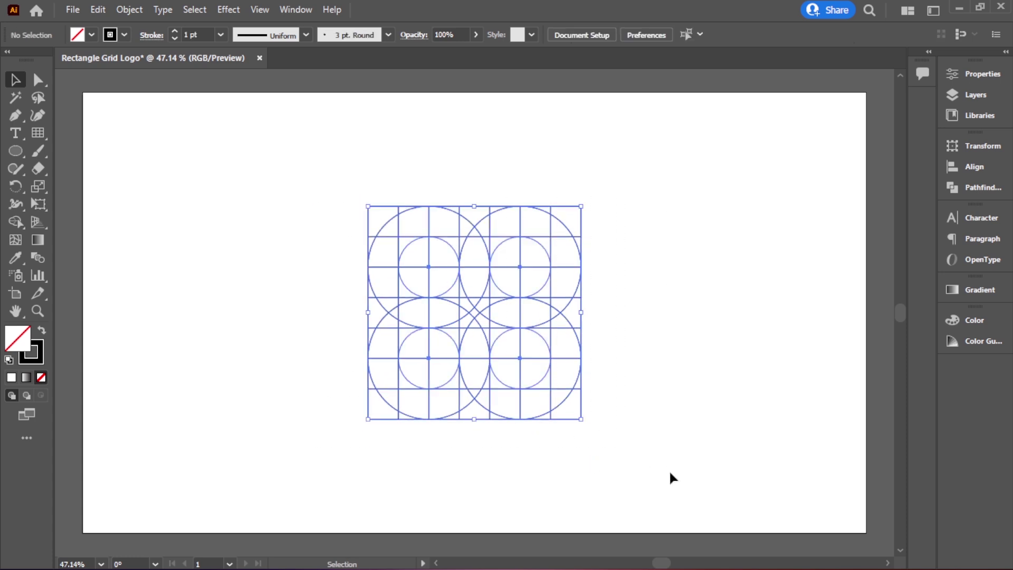
drag(571, 322, 350, 322)
click(475, 439)
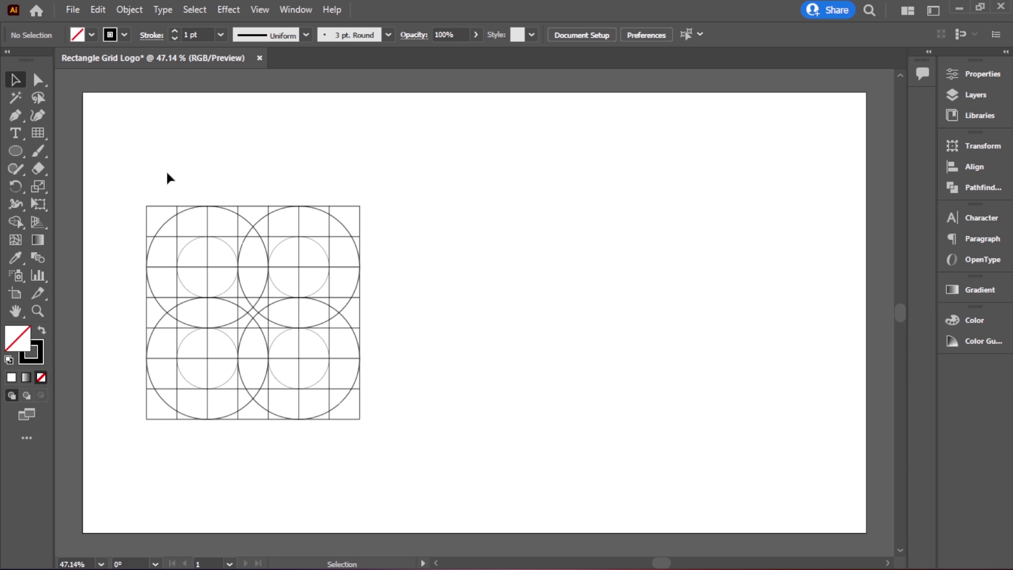
Step: Place a duplicate of the complete grid and circle artwork beside the original, on its right at the same height
drag(150, 170, 393, 427)
drag(346, 328, 612, 348)
click(666, 439)
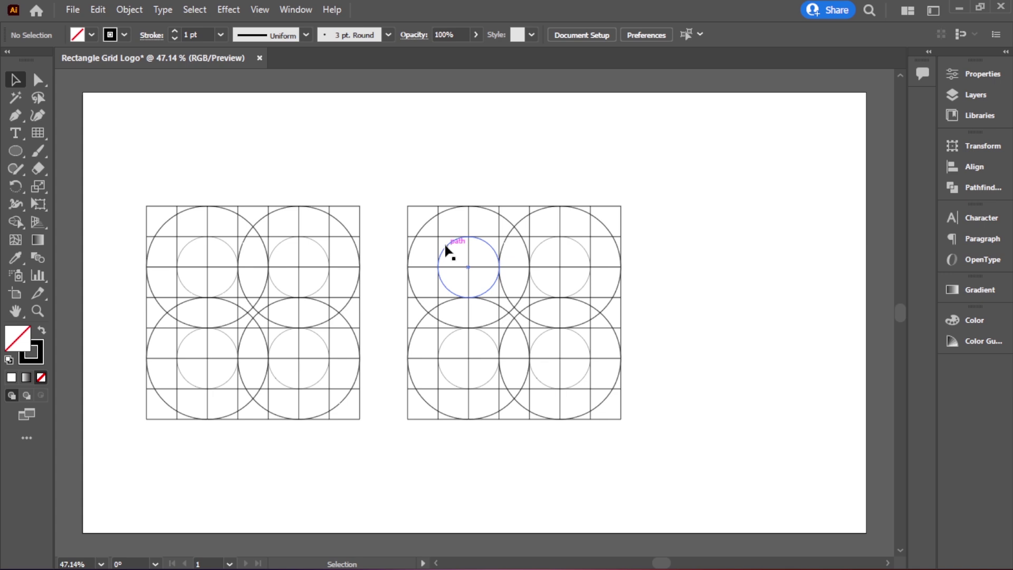
Step: Select the entire right-hand copy, activate the Shape Builder tool, and set no stroke and a black fill
key(ctrl+space)
drag(467, 306, 493, 312)
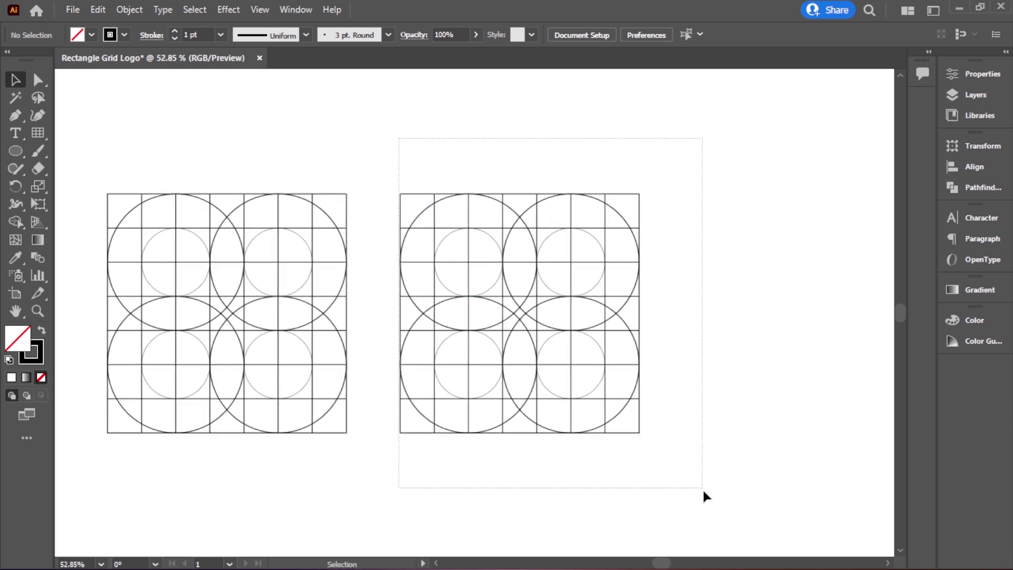
drag(704, 490, 705, 490)
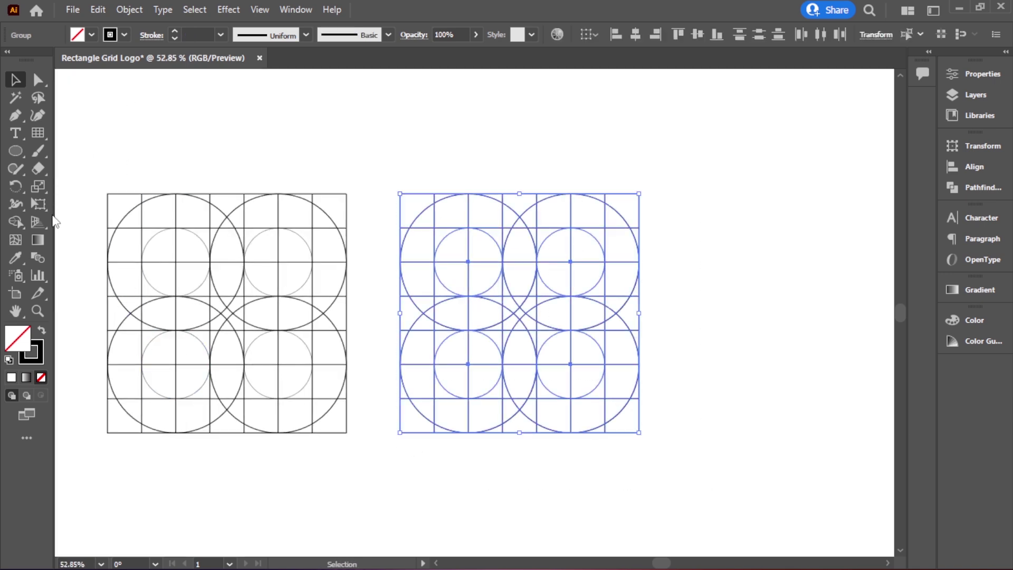
click(21, 224)
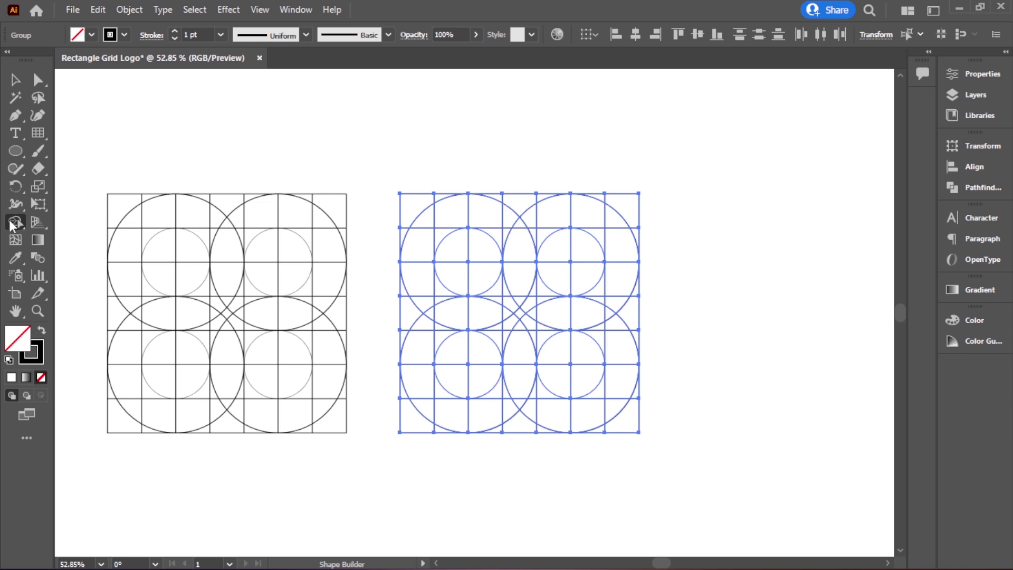
click(121, 36)
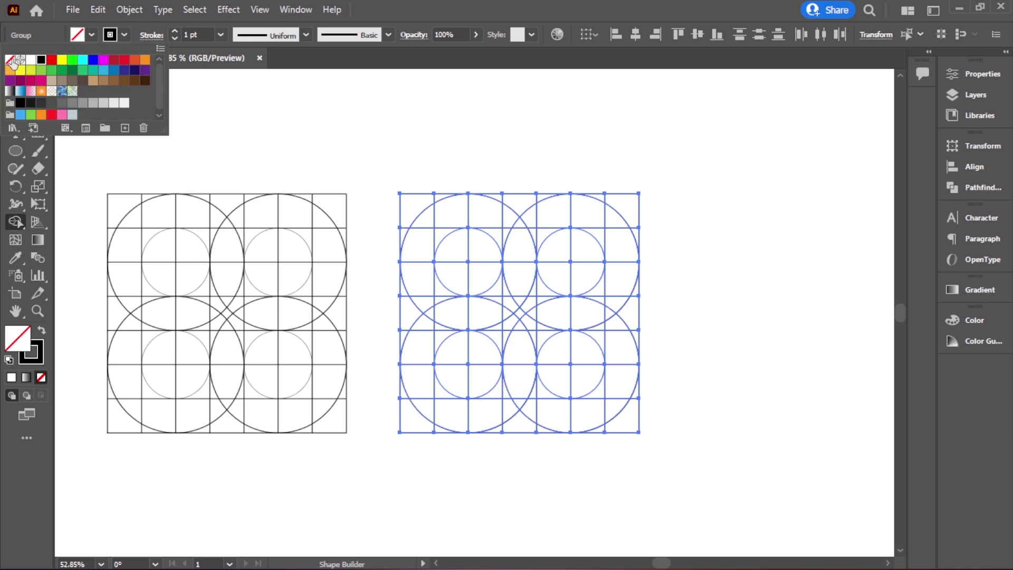
click(10, 60)
click(78, 34)
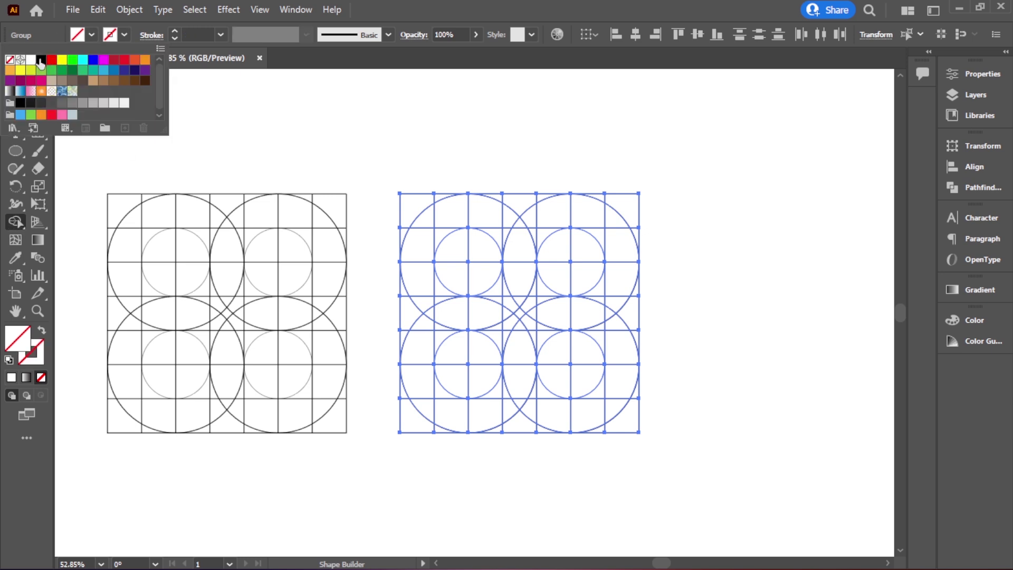
click(40, 59)
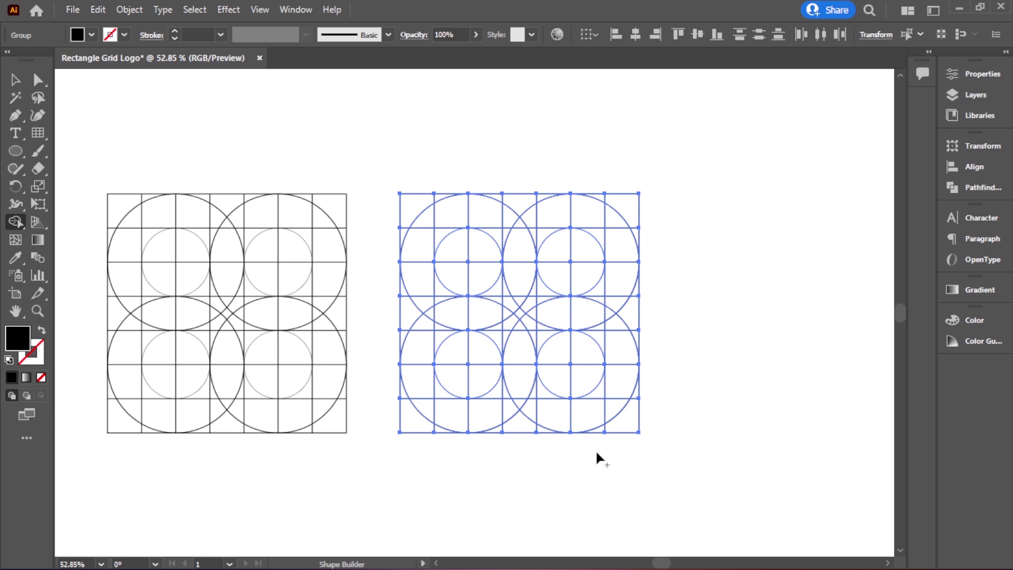
Step: Merge the segments of each of the four petal-shaped overlaps between the large circles into solid black petals
drag(520, 223, 528, 257)
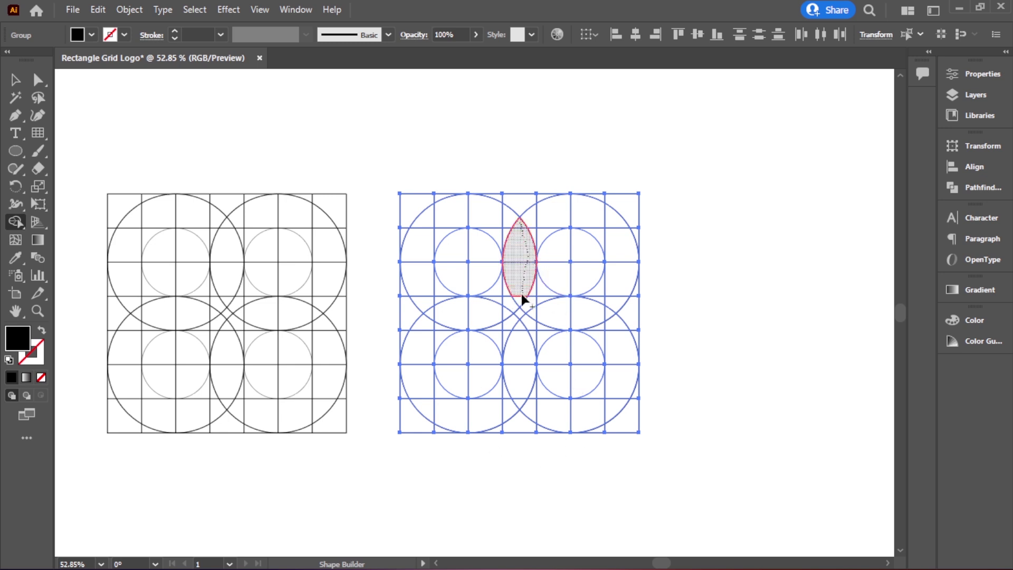
drag(522, 299, 522, 302)
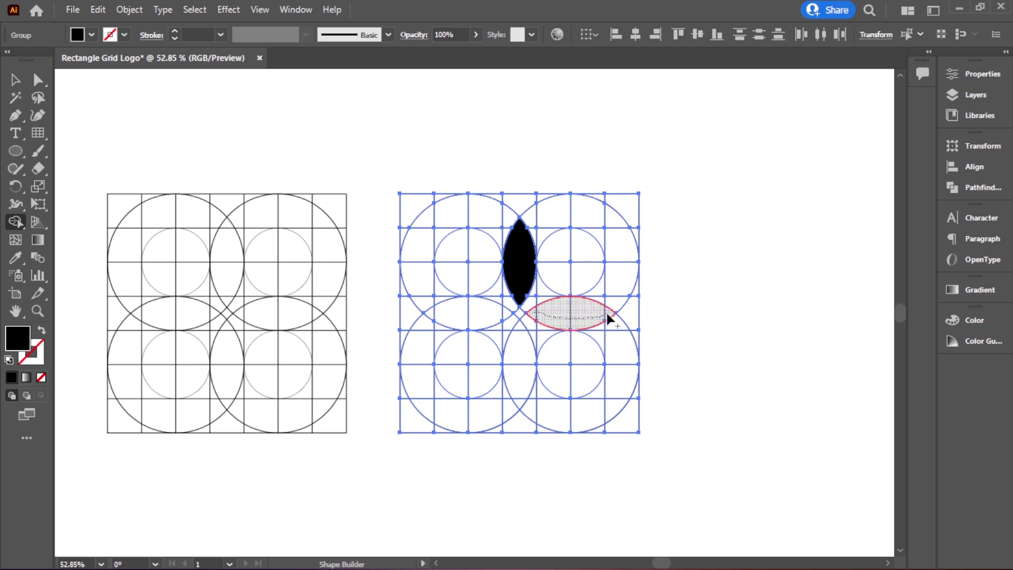
drag(608, 318, 610, 318)
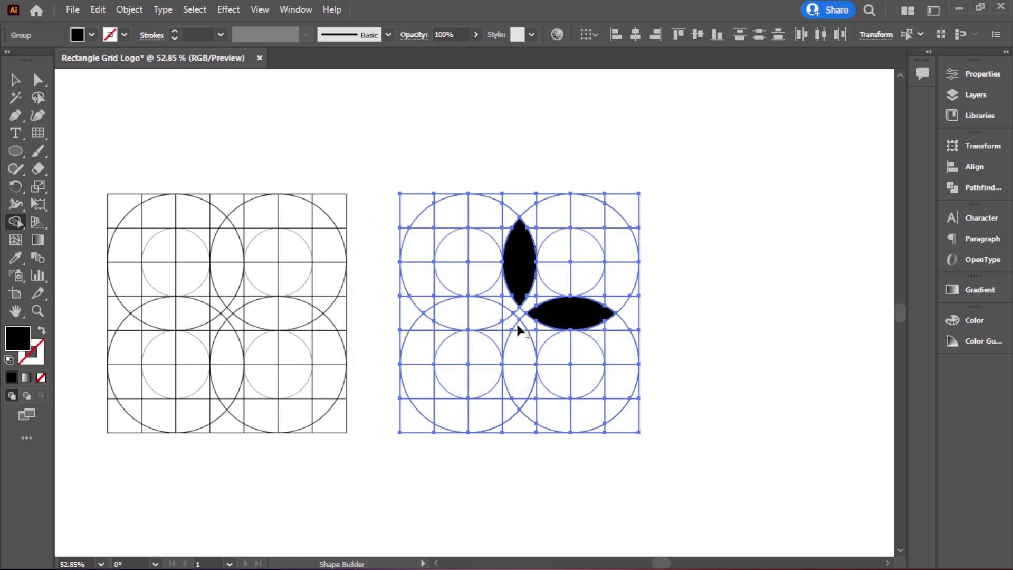
drag(518, 330, 520, 414)
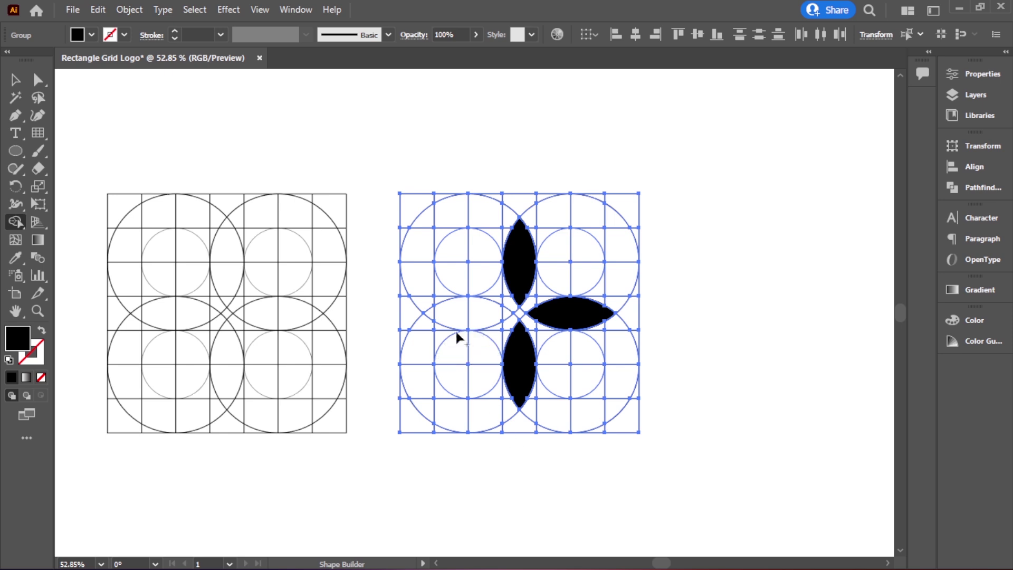
drag(473, 319, 508, 317)
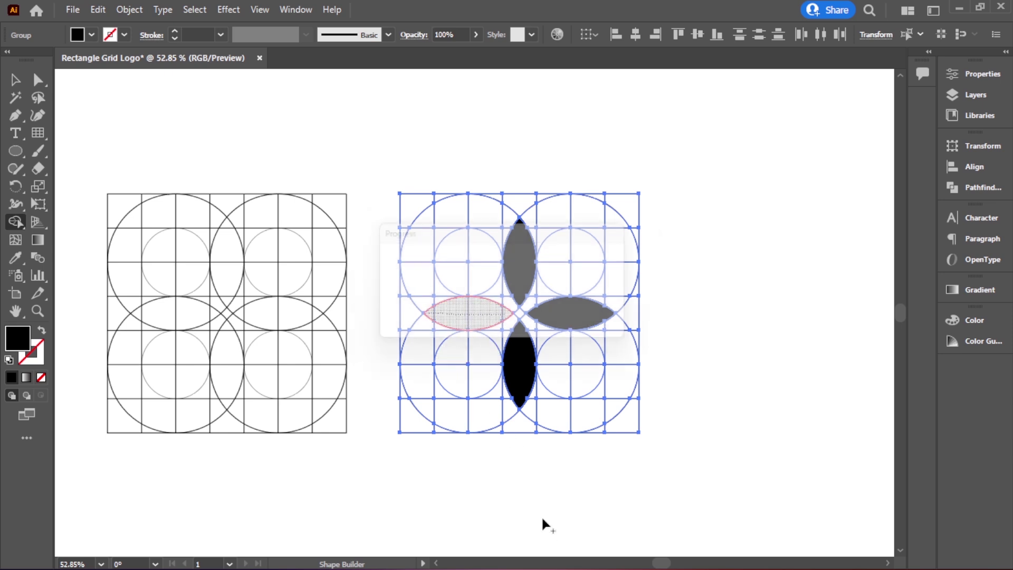
Step: Fill the quarter of each small circle nearest the grid's centre with black, then deselect the artwork
click(557, 285)
click(563, 353)
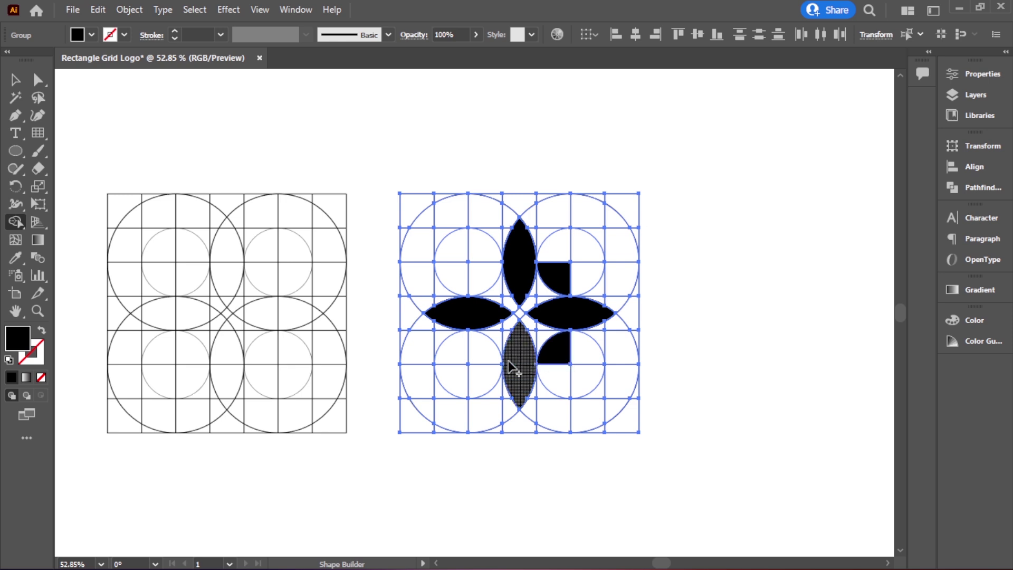
click(487, 358)
click(474, 282)
key(v)
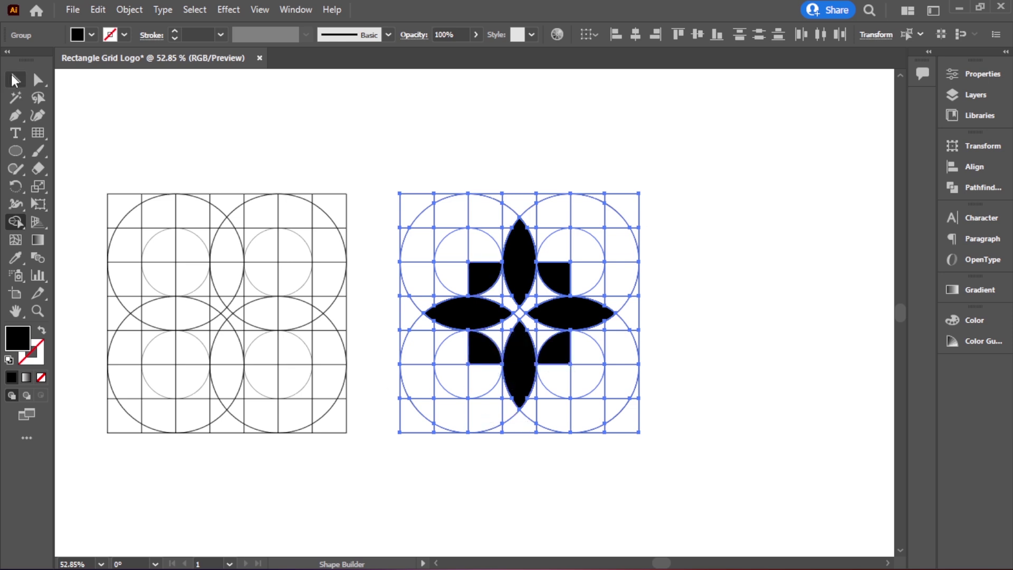
click(425, 115)
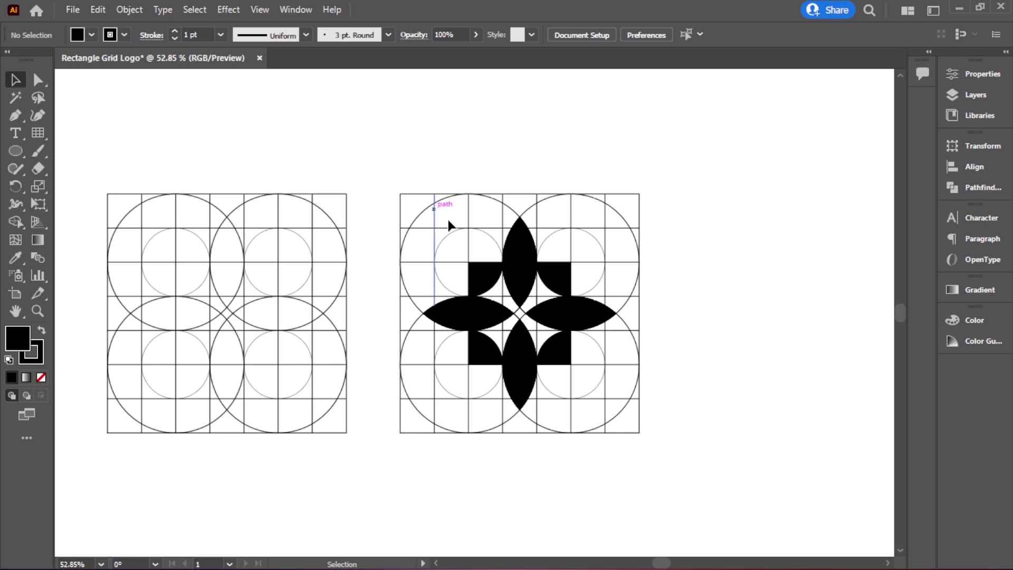
Step: Ungroup the upper and lower halves of the circle artwork in the right-hand copy
click(525, 281)
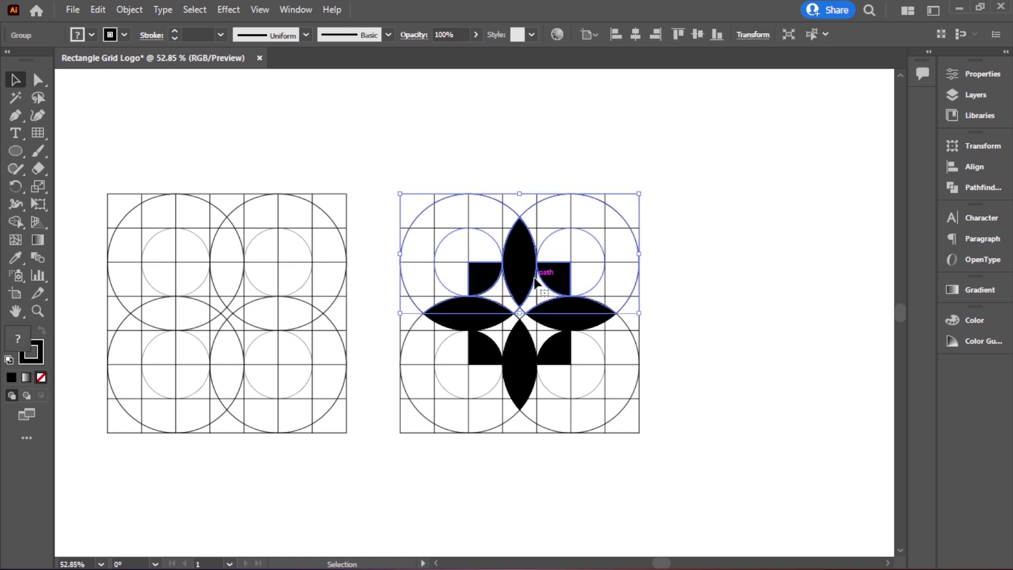
right_click(586, 282)
click(633, 405)
click(761, 388)
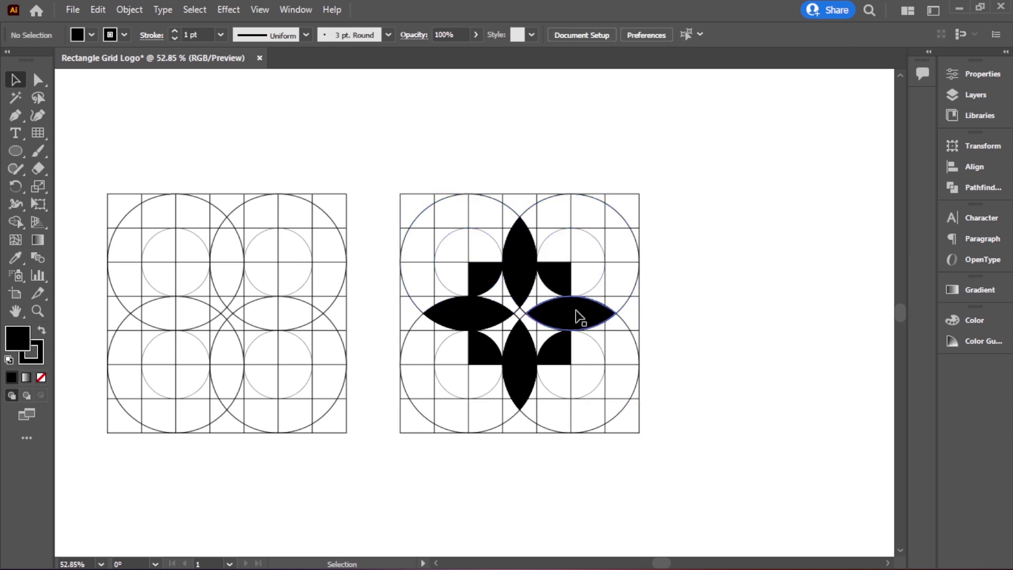
click(580, 316)
right_click(577, 317)
click(607, 168)
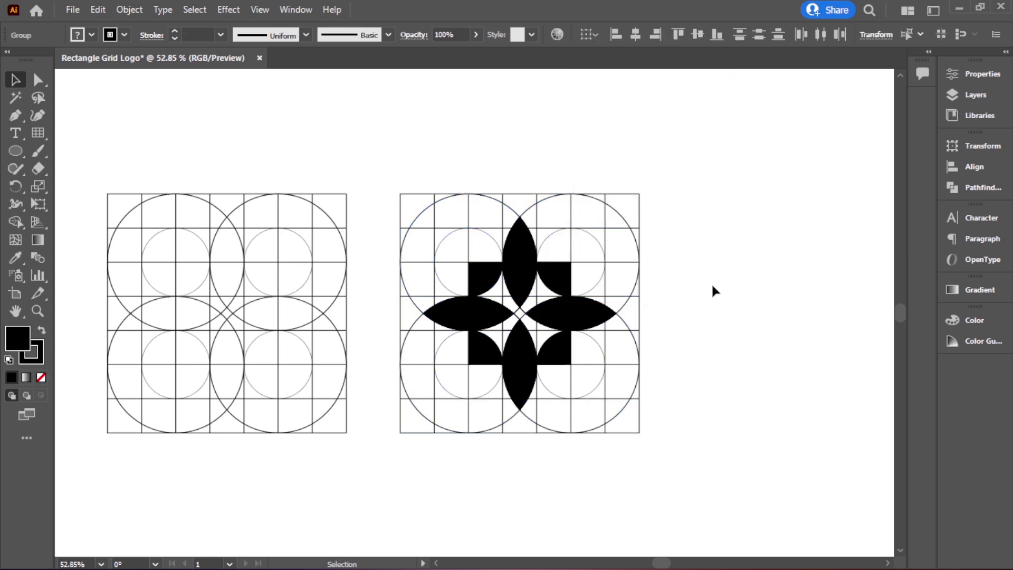
Step: Ungroup the lower-right and lower-left concentric circle groups of the right-hand copy
click(522, 369)
right_click(523, 365)
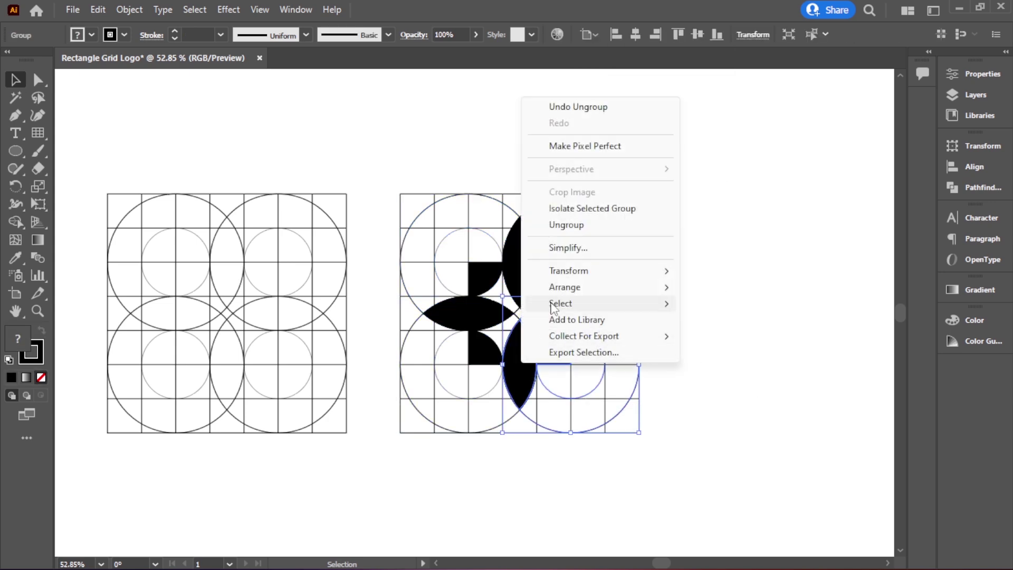
click(567, 224)
click(718, 342)
click(478, 314)
right_click(479, 314)
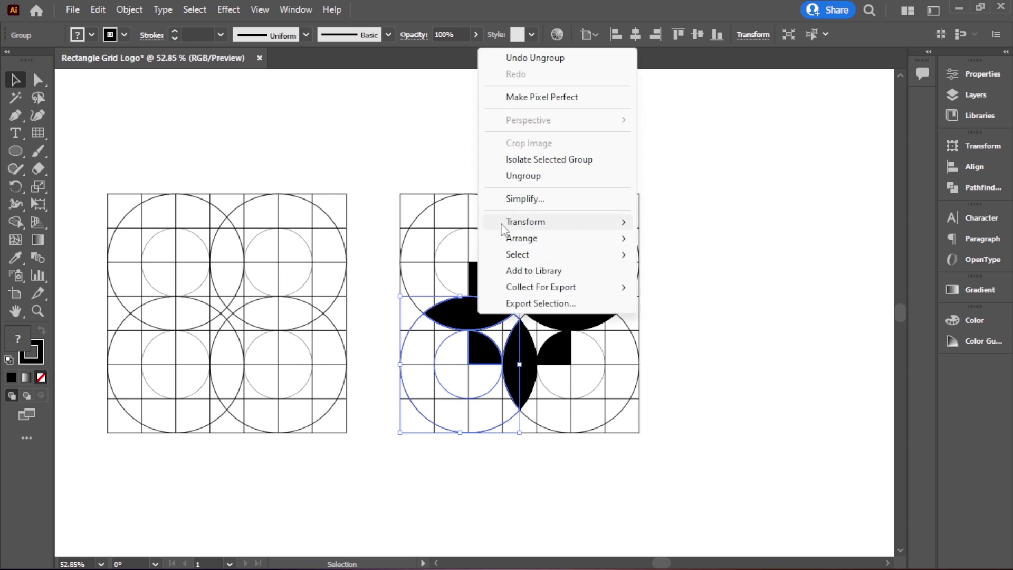
click(543, 176)
click(619, 298)
Step: Ungroup the upper-left and upper-right concentric circle groups of the right-hand copy
click(493, 279)
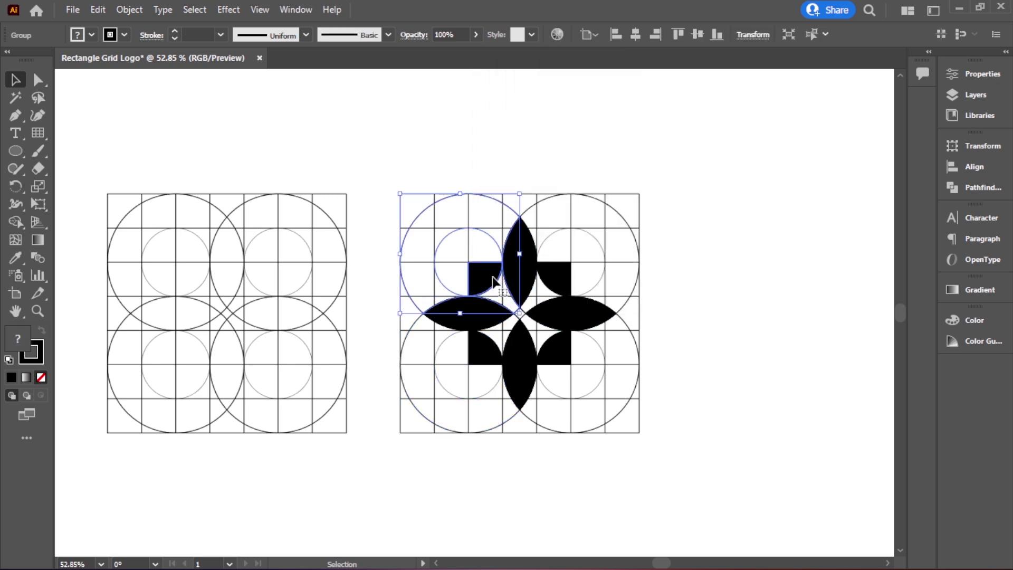
right_click(493, 279)
click(543, 407)
click(701, 362)
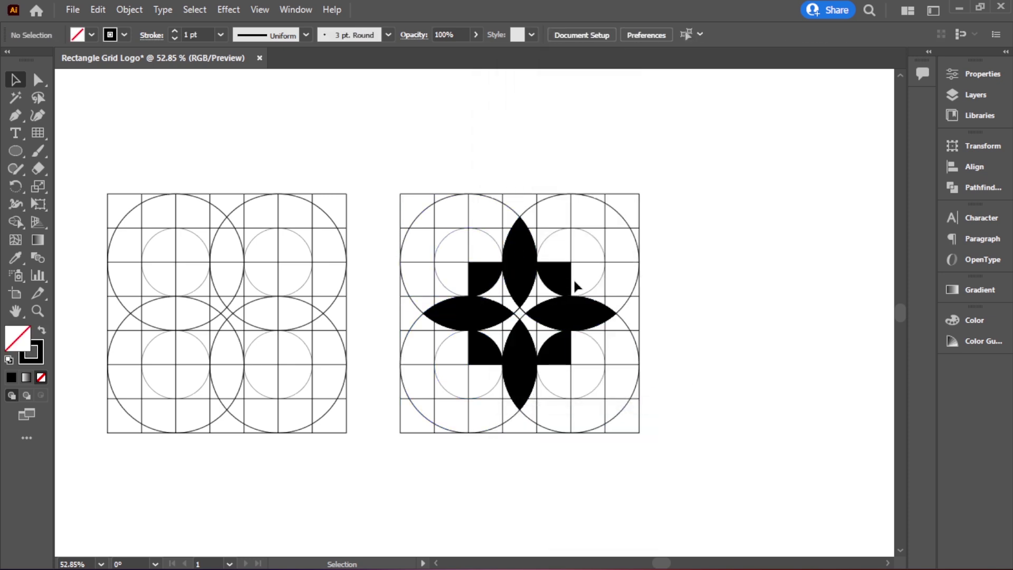
click(558, 278)
right_click(558, 278)
click(606, 400)
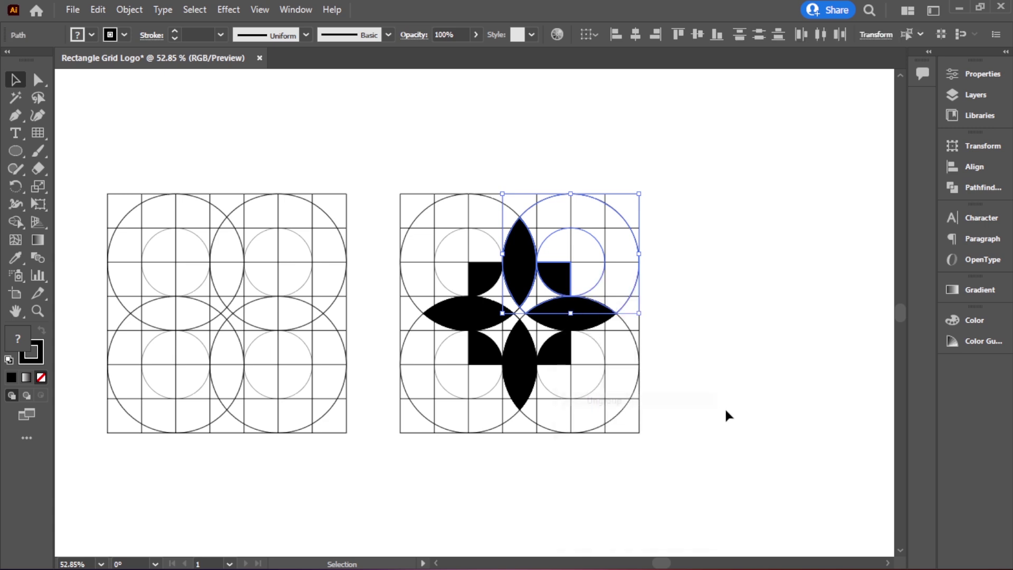
click(727, 415)
click(552, 353)
right_click(561, 364)
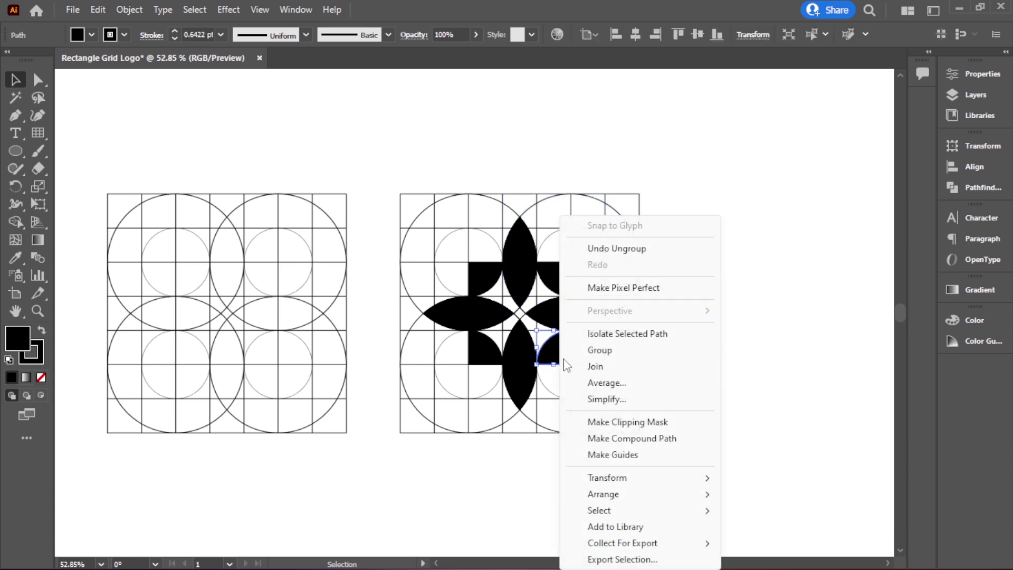
click(778, 338)
click(496, 359)
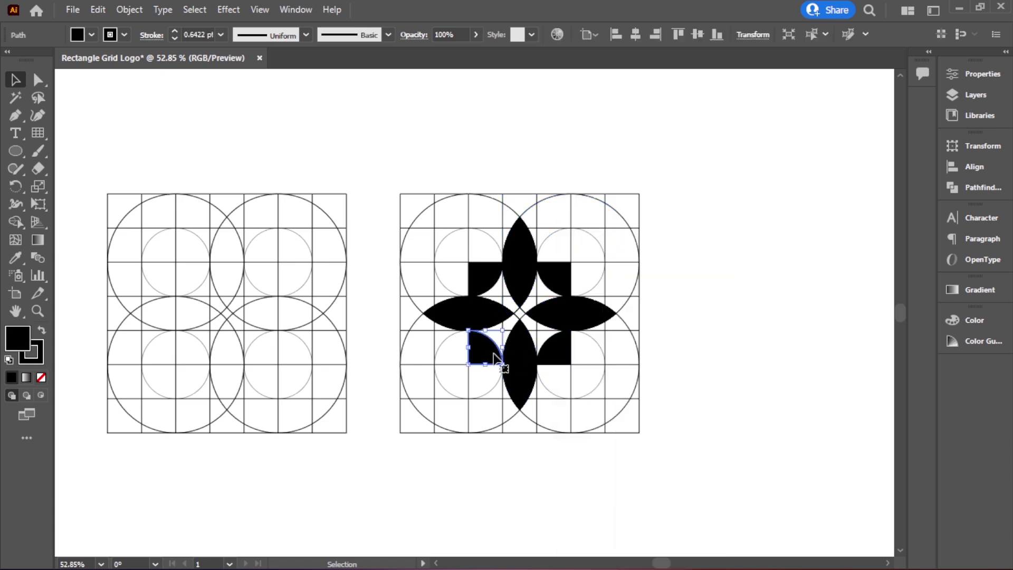
click(683, 447)
Step: Group the four black petals and four quarter circles, remove their stroke, and cut the group
click(488, 360)
shift+click(531, 375)
shift+click(562, 362)
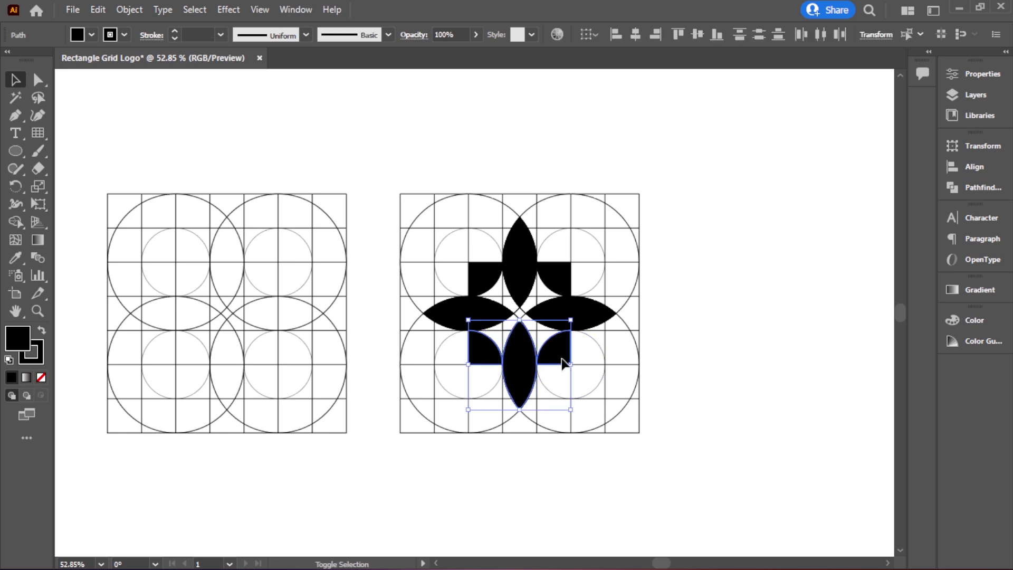
shift+click(581, 316)
shift+click(562, 285)
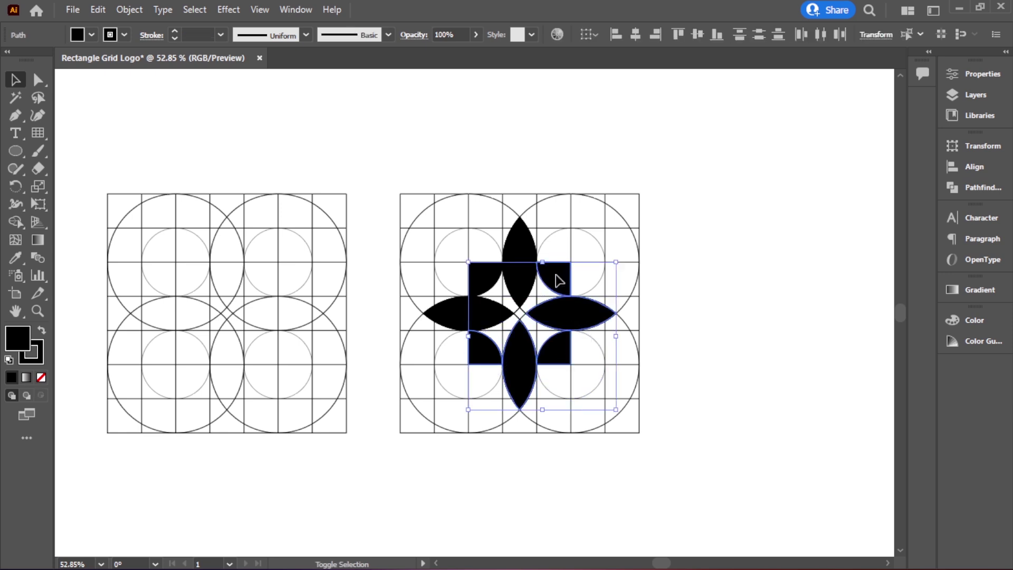
shift+click(524, 254)
shift+click(480, 282)
shift+click(451, 319)
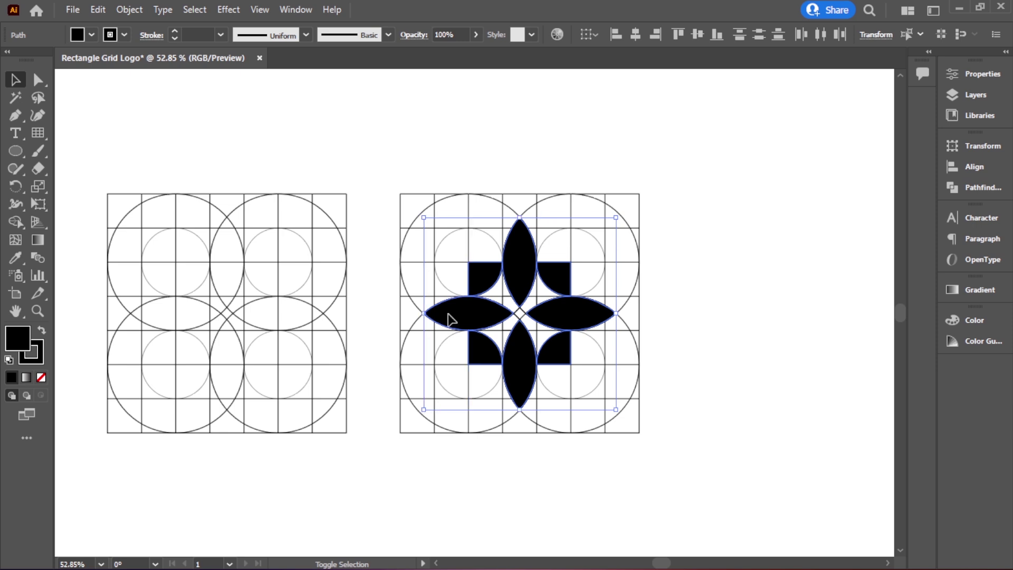
click(98, 10)
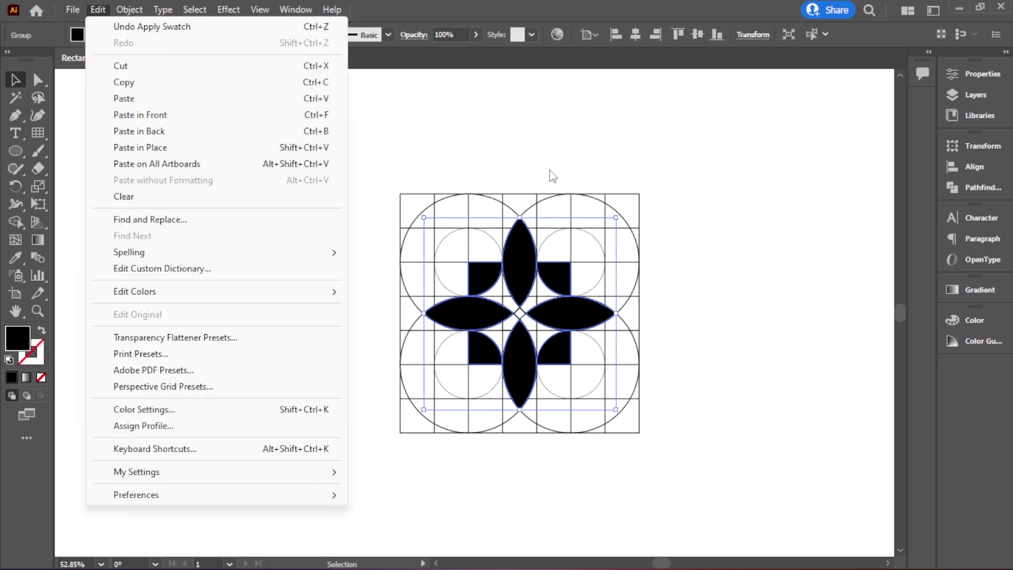
click(151, 65)
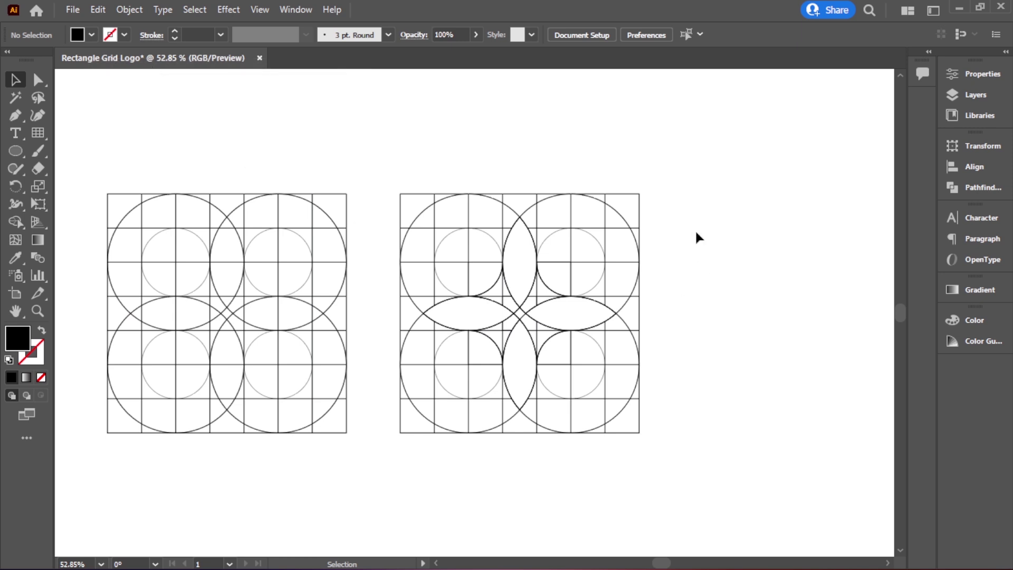
Step: Delete the leftover grid and circle lines of the right-hand copy and paste the cut black logo back in place
drag(389, 162, 749, 490)
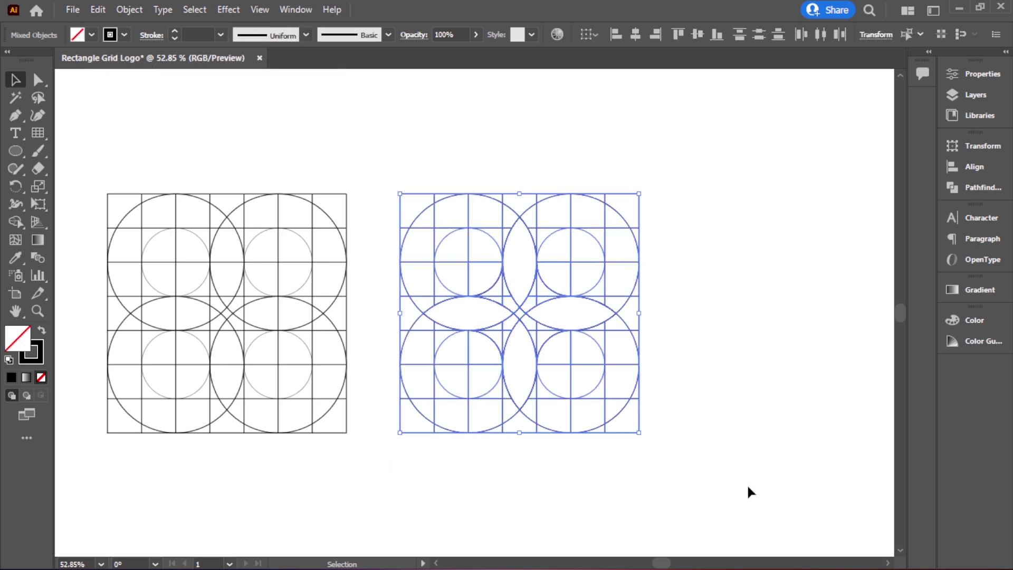
click(101, 11)
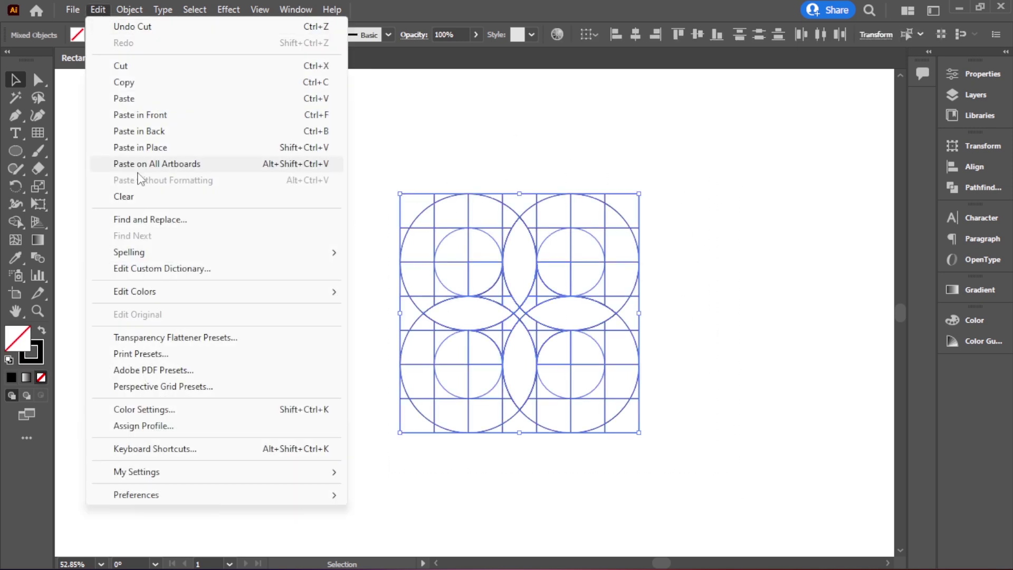
click(135, 198)
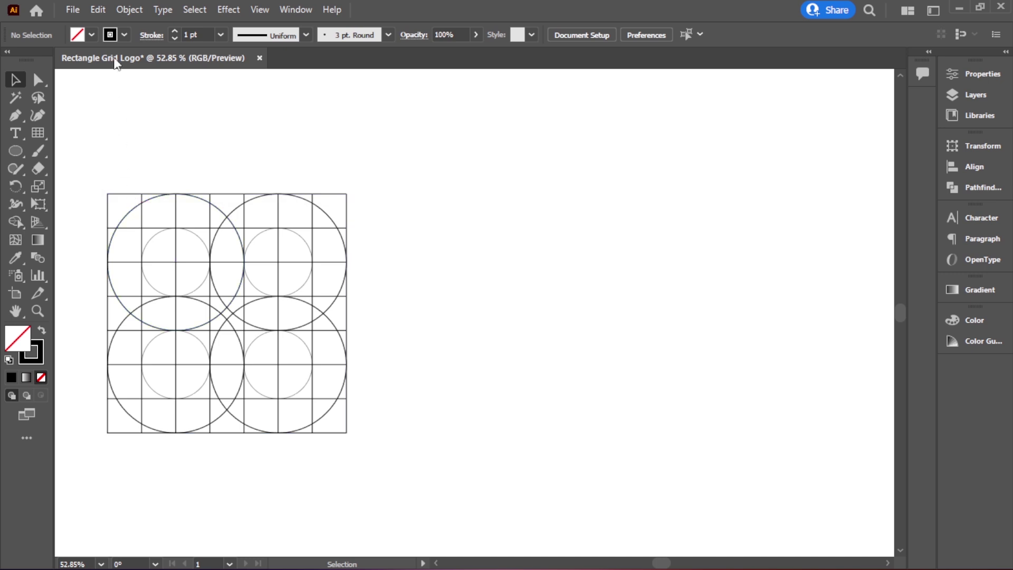
click(98, 9)
click(150, 148)
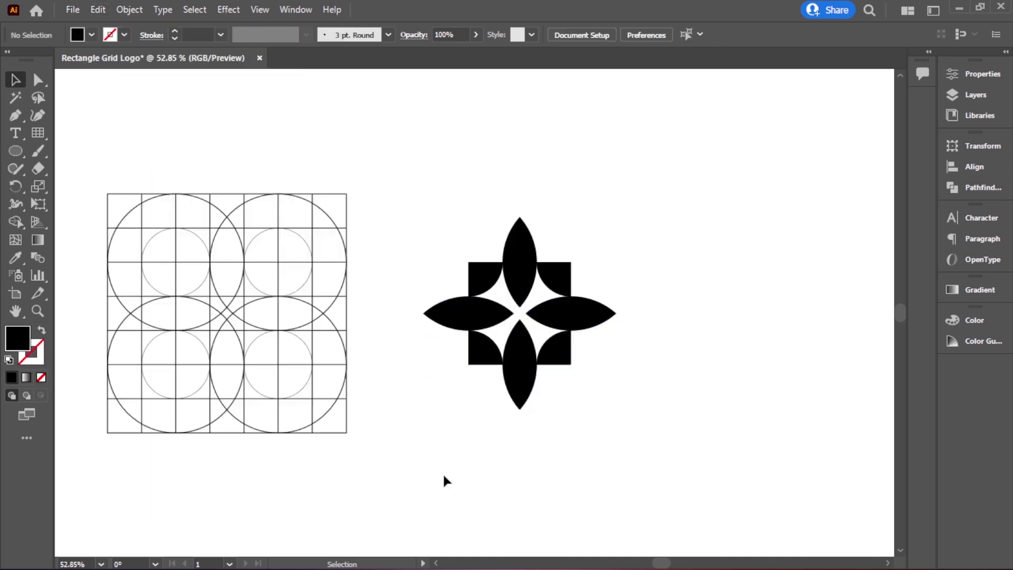
Step: Scale the black petal logo up proportionally from its center to about the height of the grid
click(476, 276)
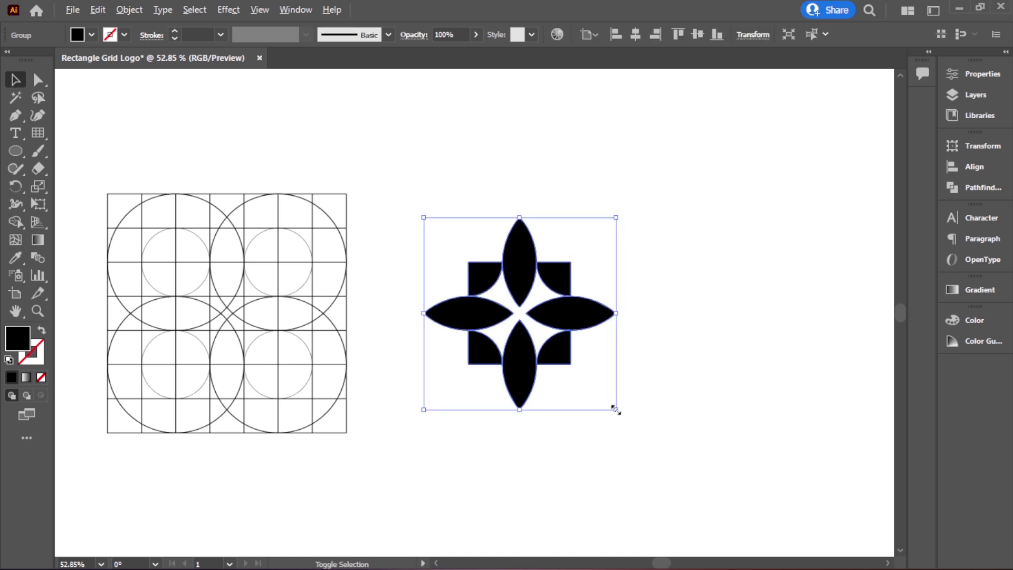
drag(615, 409, 641, 437)
click(593, 476)
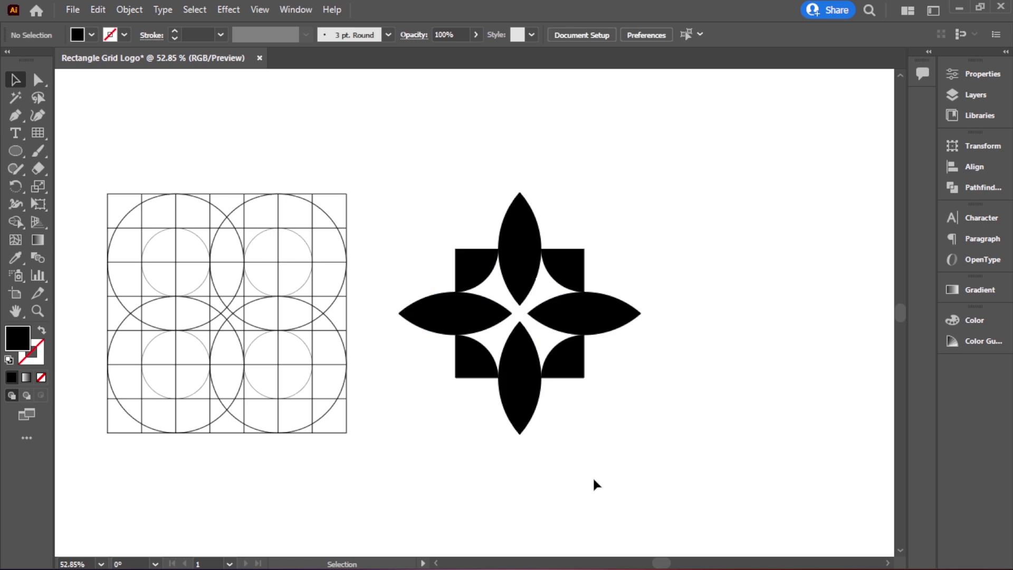
Step: Duplicate the black petal logo to the empty area on its right
scroll(581, 434, right, 3)
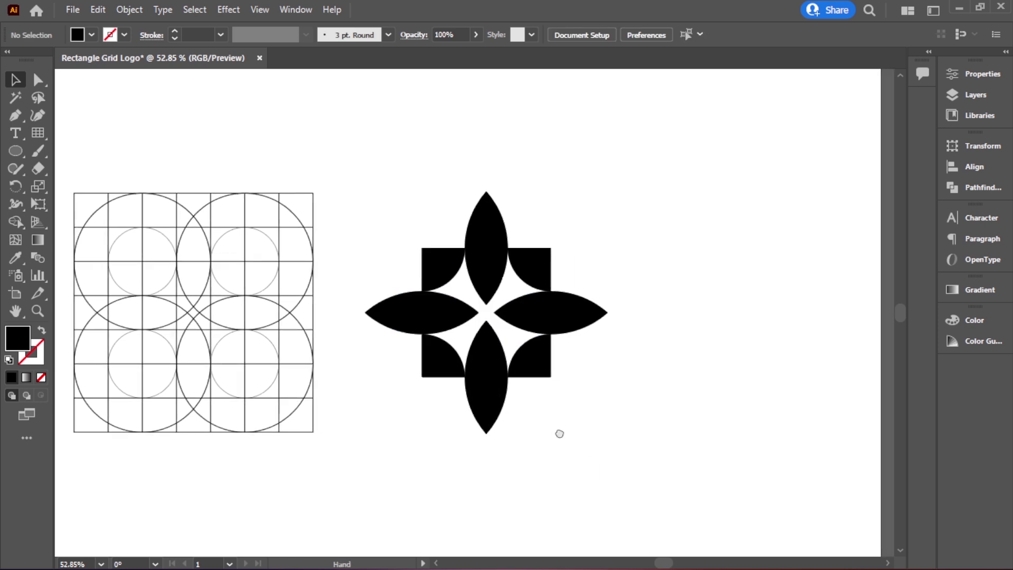
click(468, 364)
drag(468, 364, 740, 373)
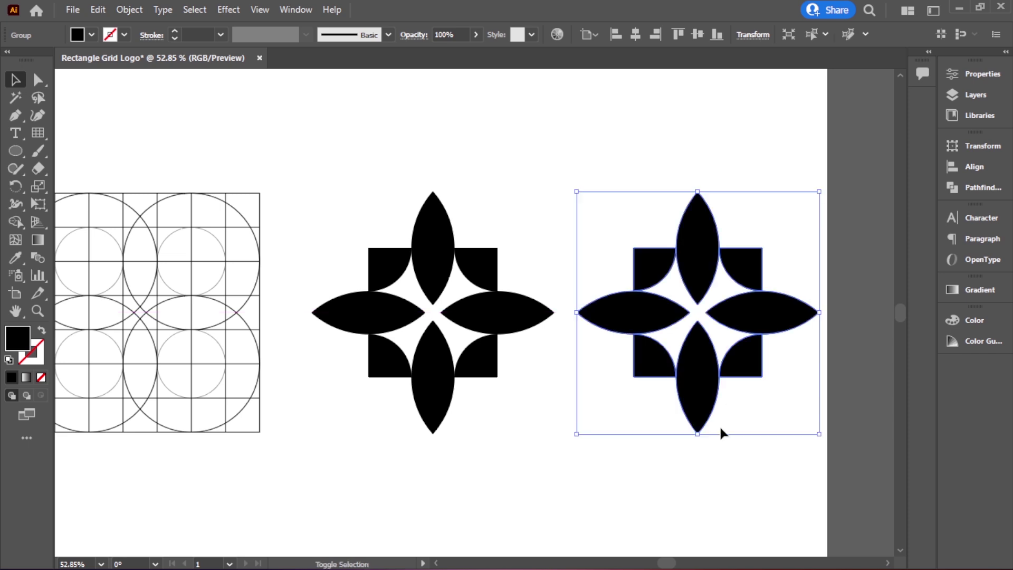
Step: Fill the star-shaped gap between the petals and quarter circles of the duplicate logo with red using the Shape Builder
click(564, 222)
drag(806, 467, 802, 464)
click(16, 222)
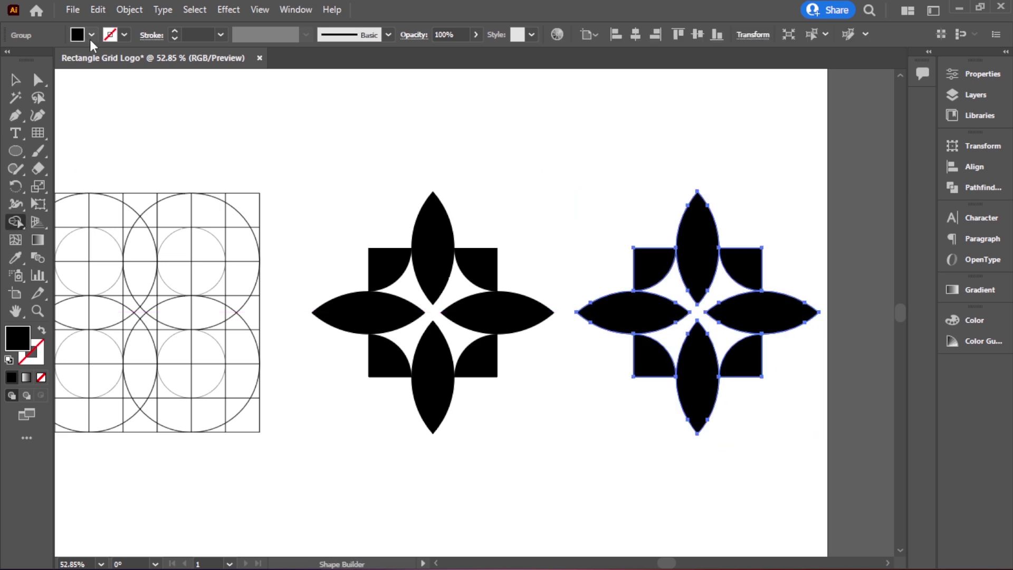
click(91, 36)
click(53, 59)
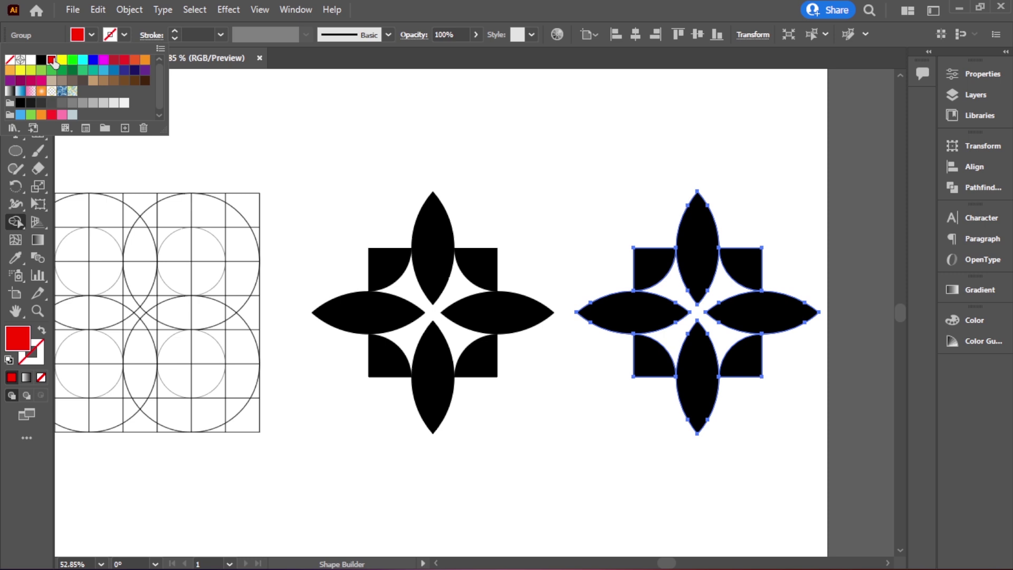
click(678, 333)
click(675, 337)
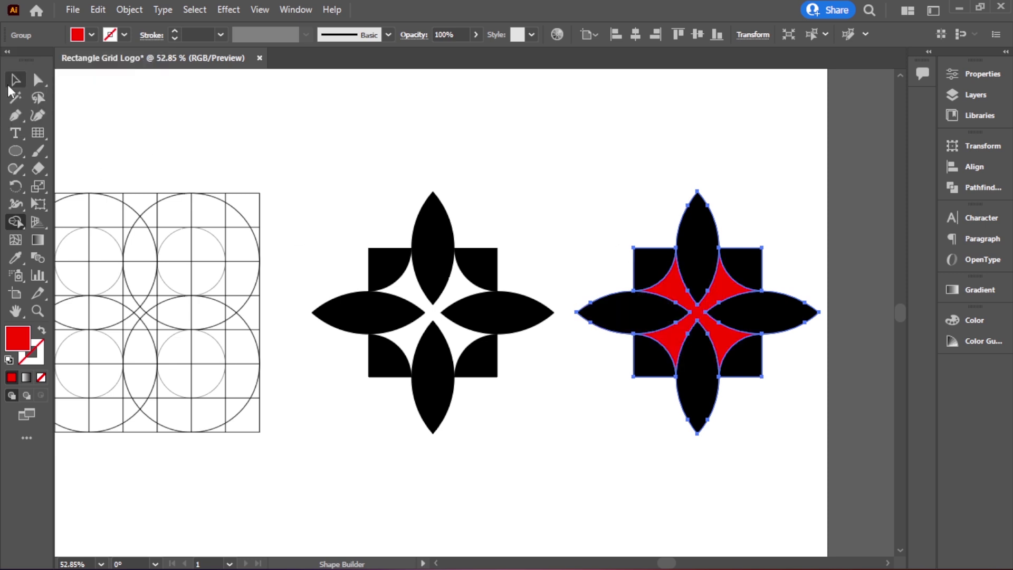
click(11, 84)
click(621, 539)
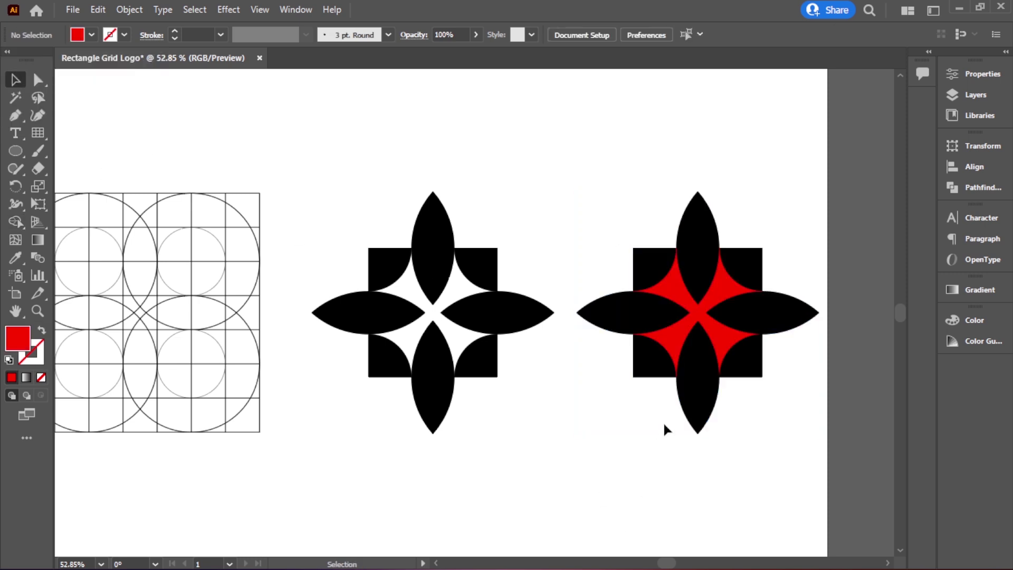
Step: Ungroup the right-hand logo so its petals, quarter circles and red star are separate
click(698, 404)
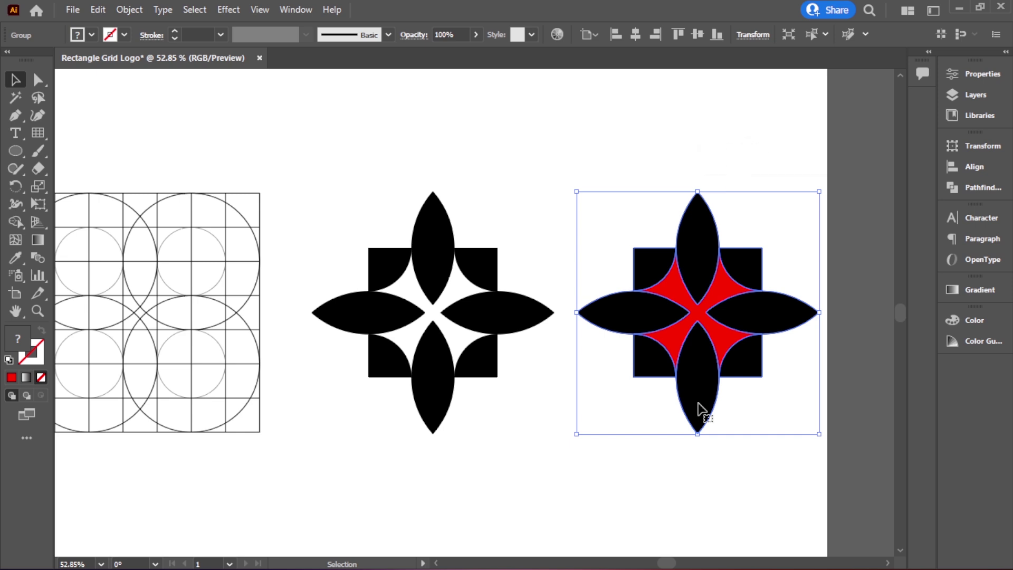
right_click(699, 409)
click(734, 266)
click(667, 168)
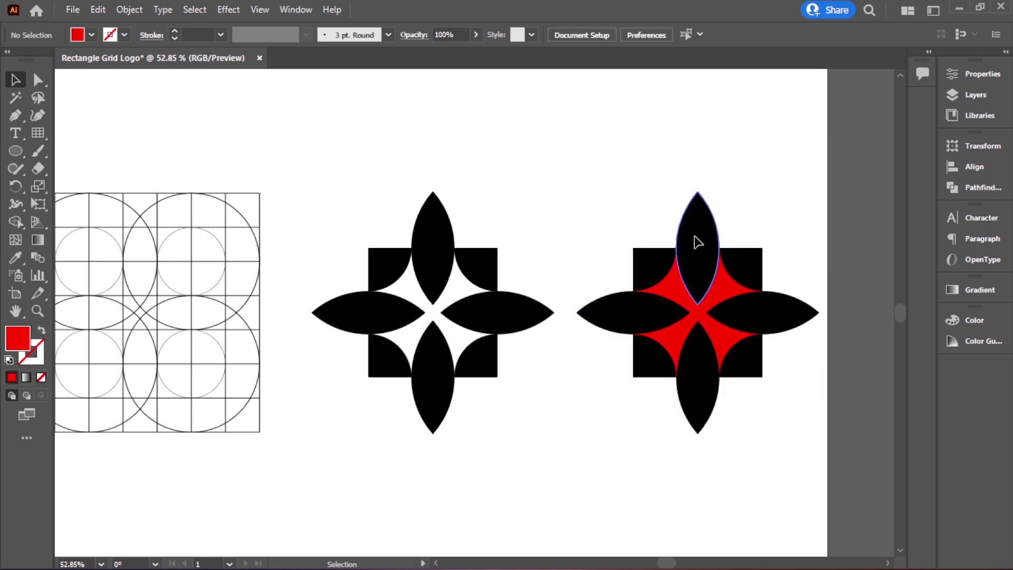
click(698, 243)
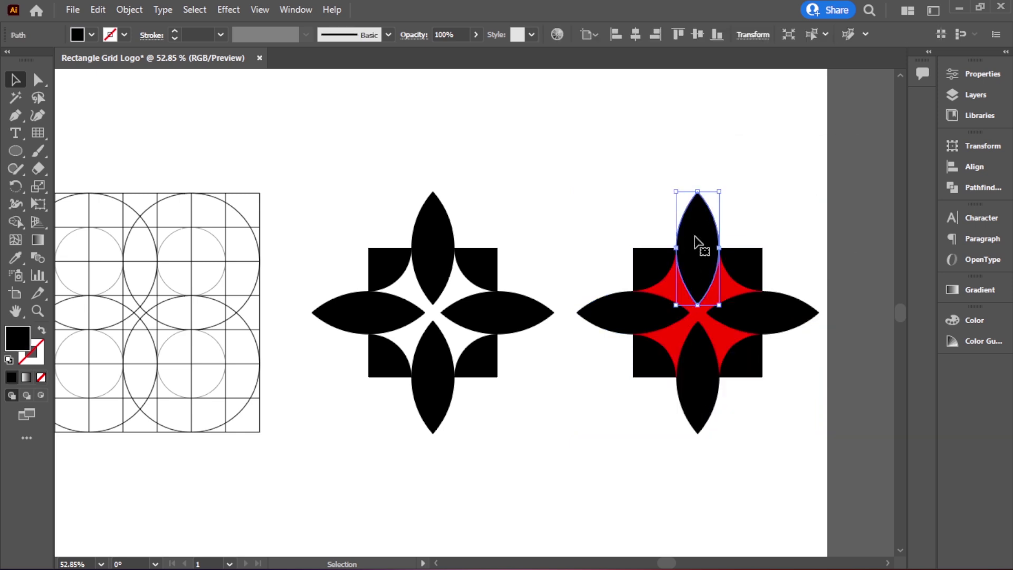
click(765, 229)
Step: Cut the red star shape from the center of the right-hand logo
click(728, 291)
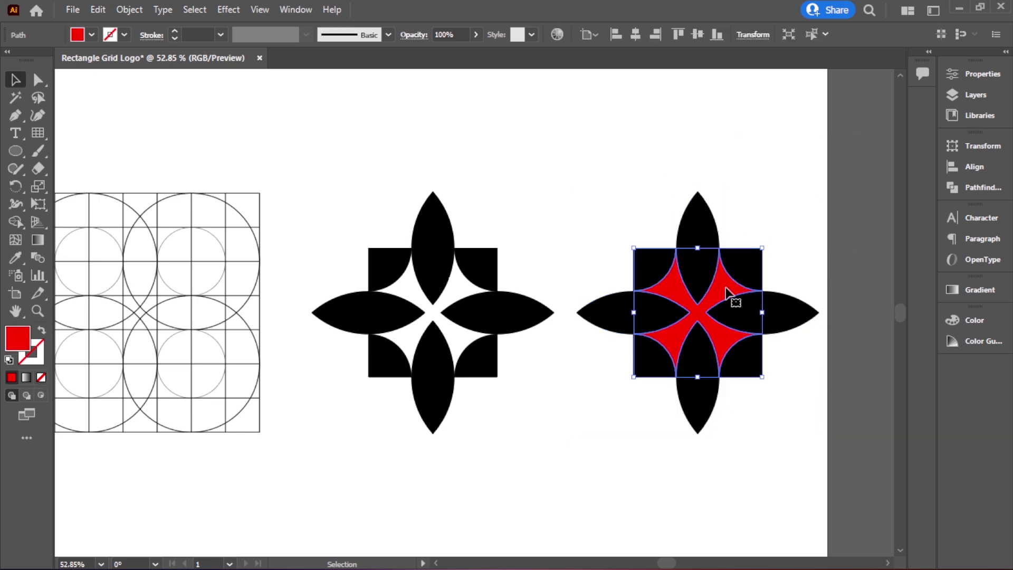
click(98, 9)
click(126, 65)
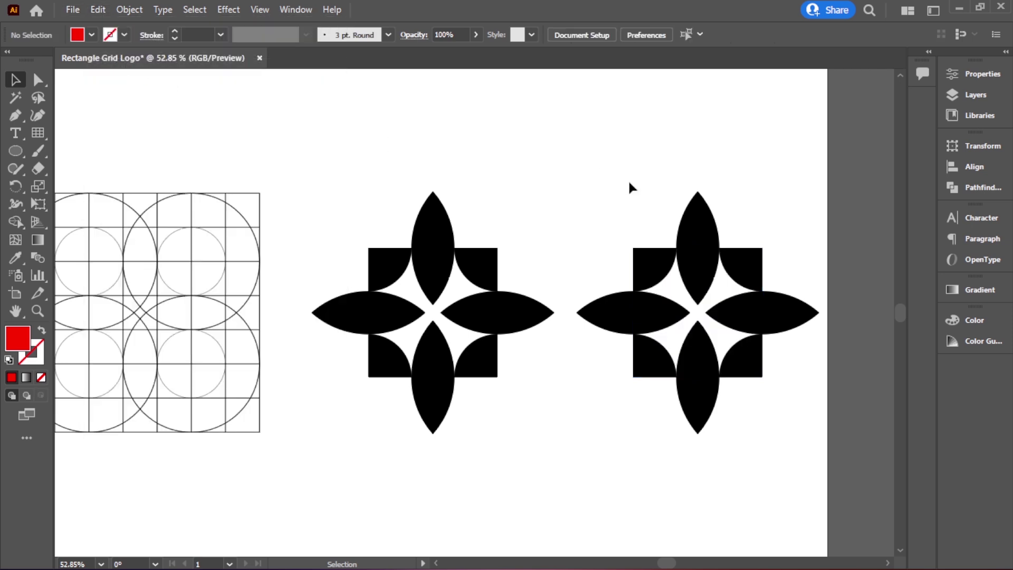
Step: Delete the remaining black pieces of the right-hand logo and paste the red star back in place
drag(625, 182, 826, 483)
click(98, 9)
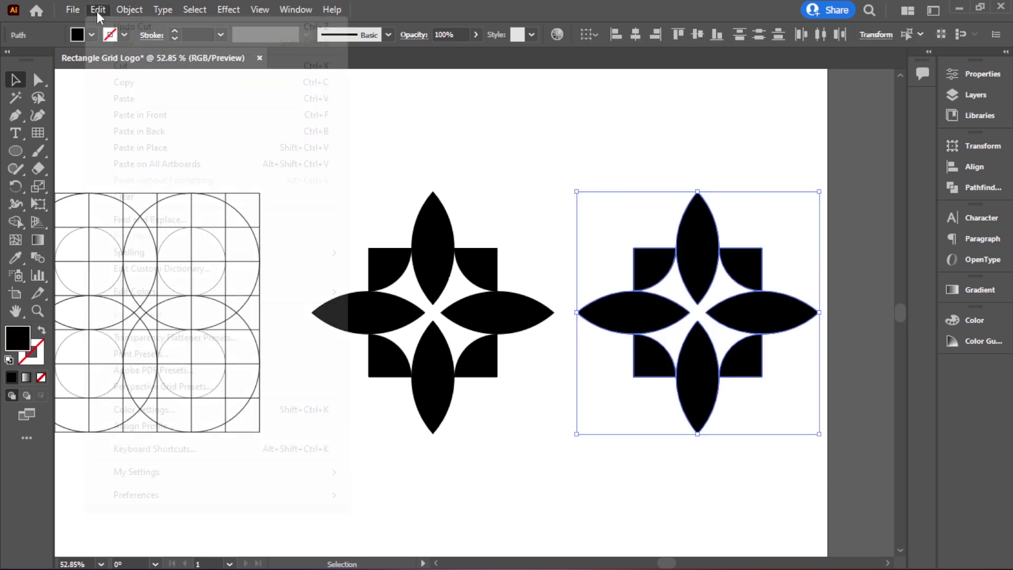
click(132, 195)
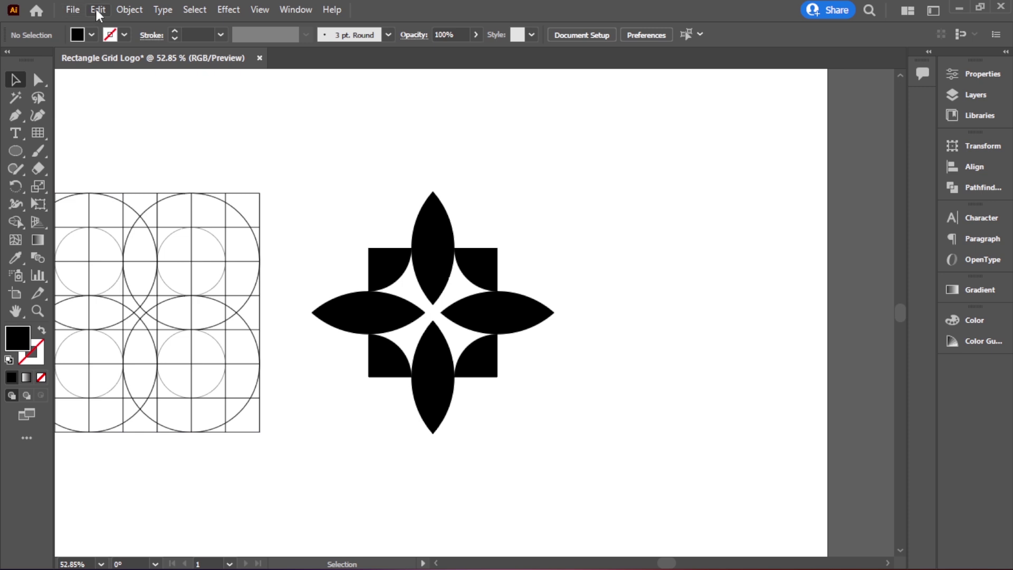
click(97, 10)
click(160, 150)
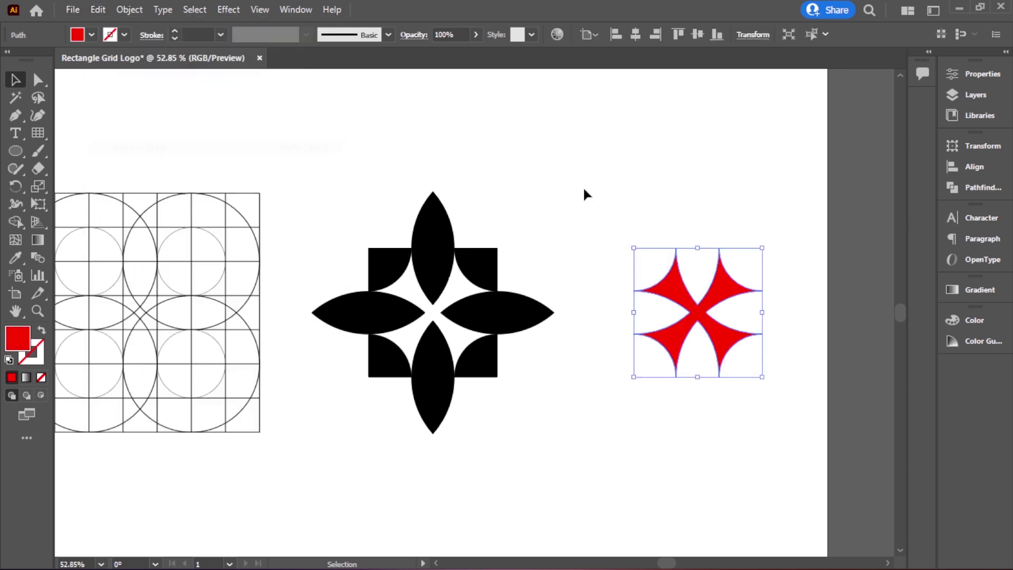
Step: Move the red star horizontally closer to the black petal logo
key(ctrl+a)
click(737, 421)
drag(609, 290, 676, 346)
click(637, 261)
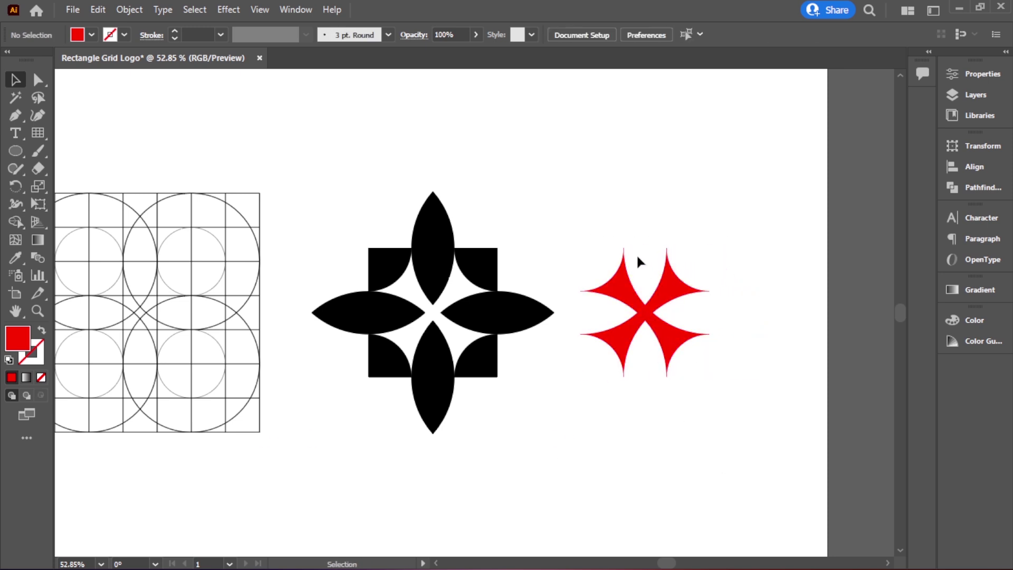
Step: Duplicate the red star to the right, then the pair upward, so four stars touch tip to tip in a 2 x 2 pattern
drag(638, 262, 708, 380)
drag(667, 339, 799, 364)
click(716, 193)
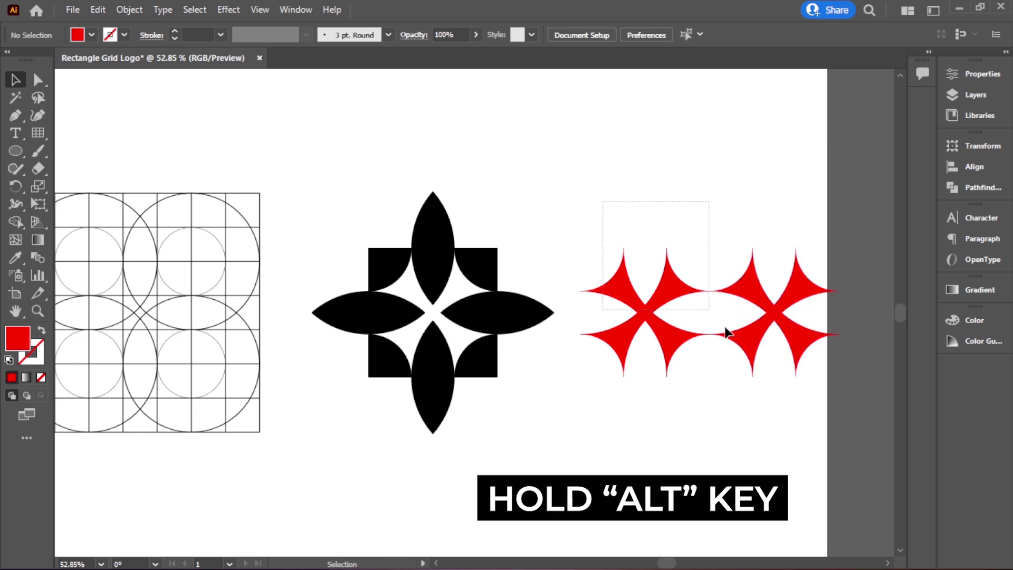
drag(725, 331, 760, 199)
click(718, 400)
Step: Change the fill of the four red stars to black and group them
drag(620, 145, 828, 411)
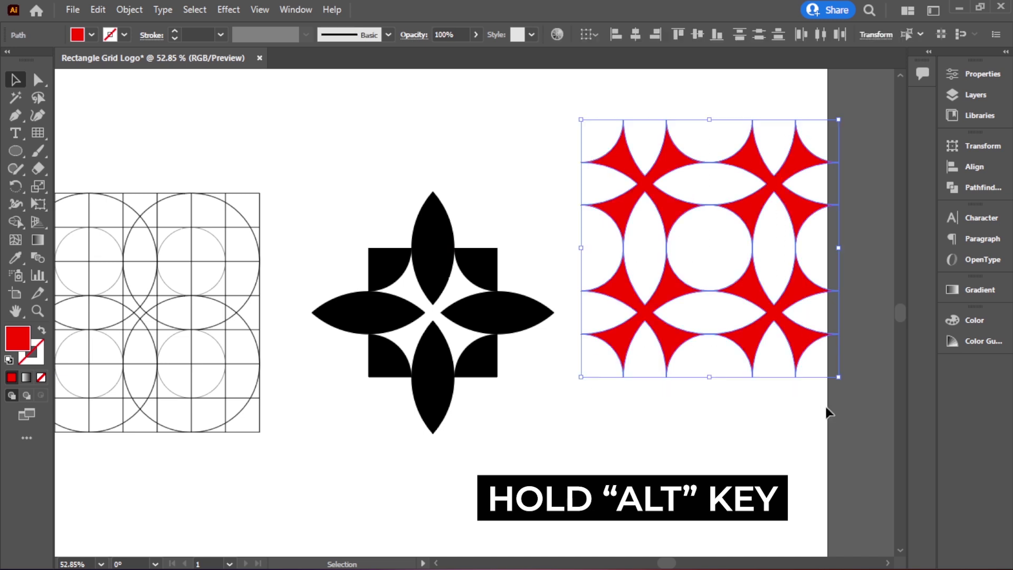
click(93, 35)
click(41, 59)
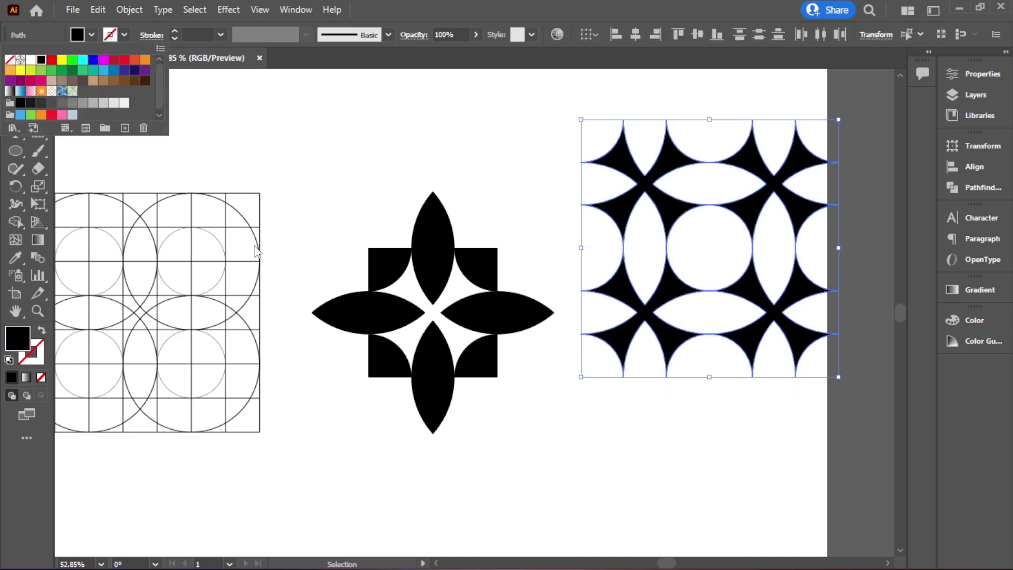
key(Escape)
drag(551, 115, 847, 451)
click(129, 10)
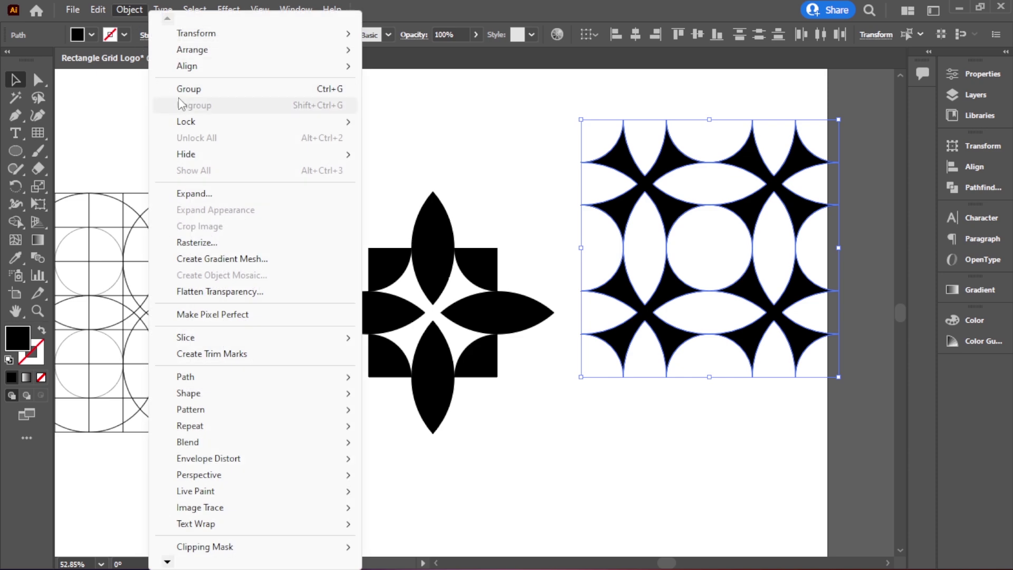
click(211, 86)
Step: Align the star pattern vertically with the petal logo, scale it down proportionally, and shift it slightly left on the artboard
drag(748, 285, 753, 350)
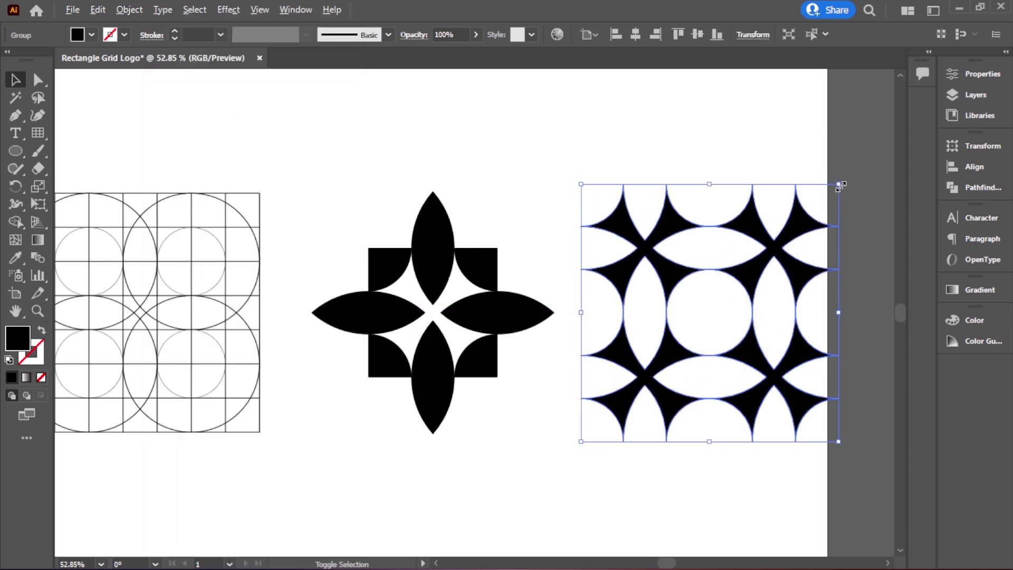
drag(839, 186, 810, 214)
click(679, 433)
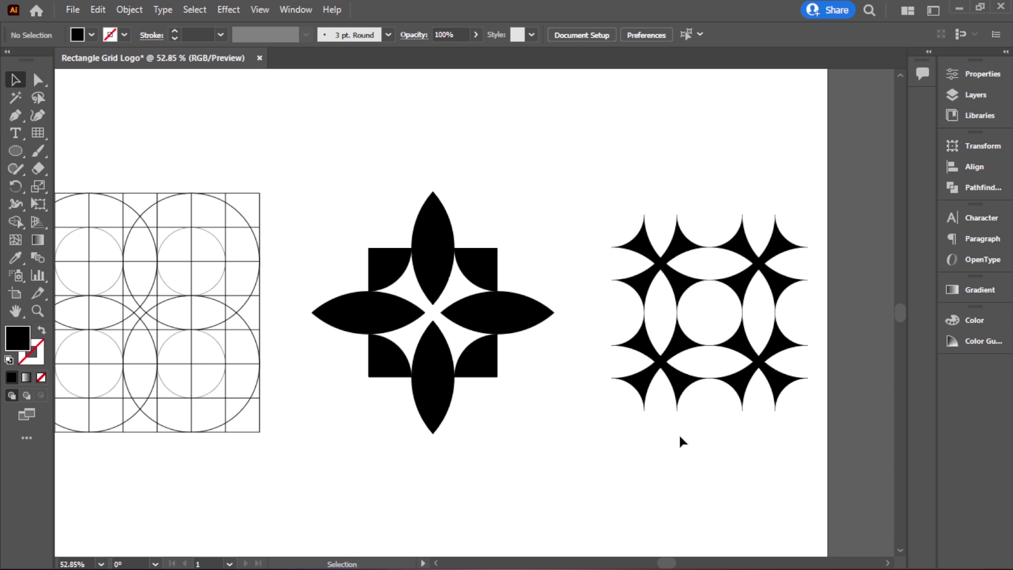
click(746, 385)
click(507, 433)
drag(776, 389, 754, 389)
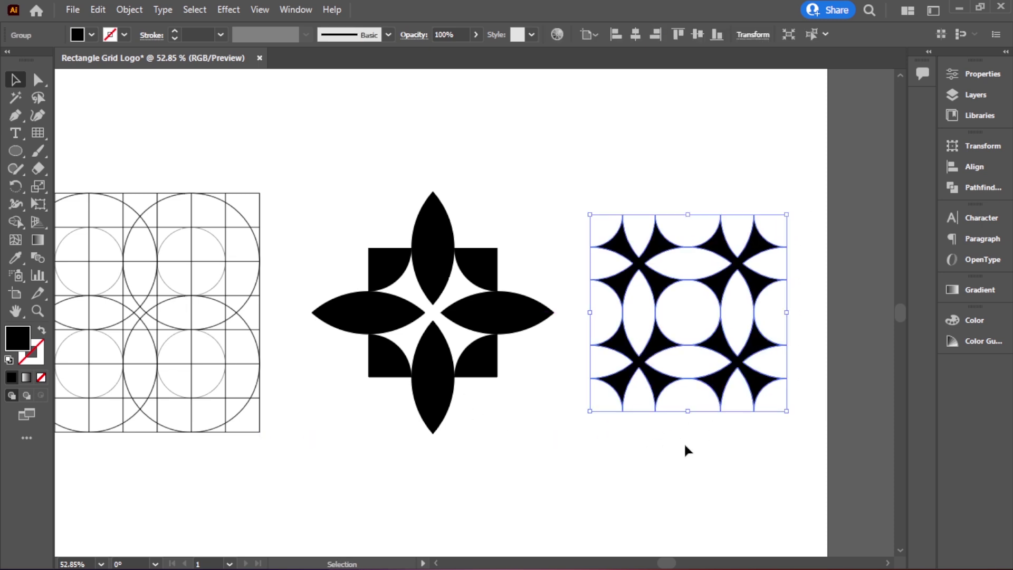
click(686, 450)
Step: Copy the black four-petal logo in the middle of the artboard
key(ctrl+minus)
drag(391, 343, 451, 380)
scroll(478, 316, up, 1)
drag(541, 356, 522, 377)
drag(457, 169, 594, 477)
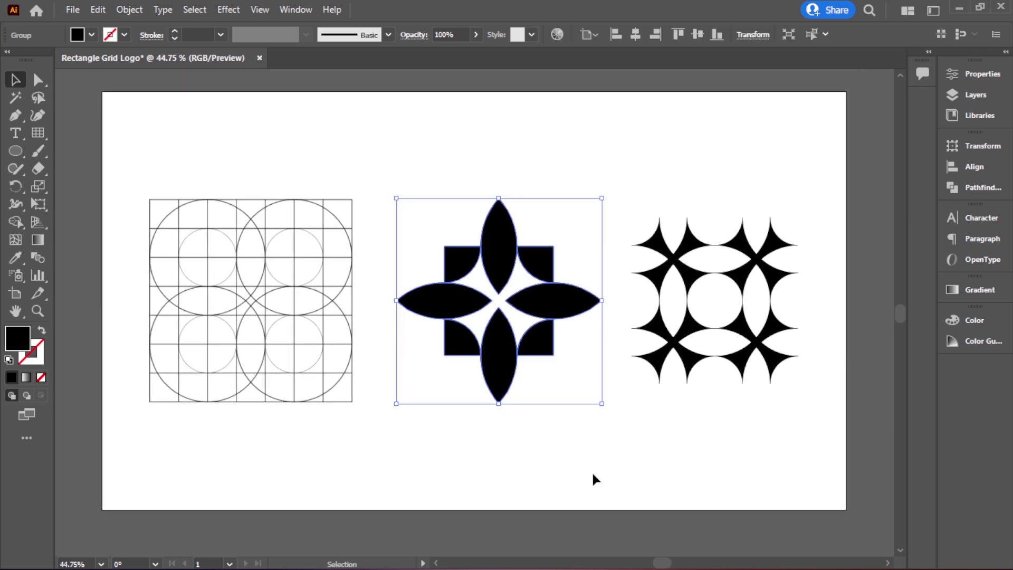
click(97, 13)
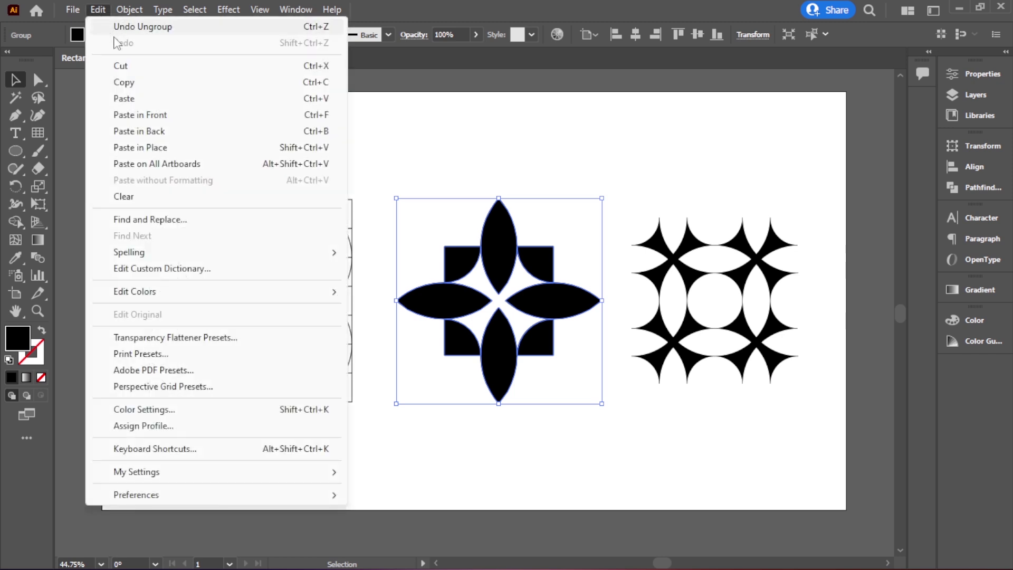
click(138, 81)
click(468, 136)
Step: Switch to Photoshop and open the contents of the "Your logo here (Double click)" smart object in the Logo_mockup (2).psd mockup
key(alt+Tab)
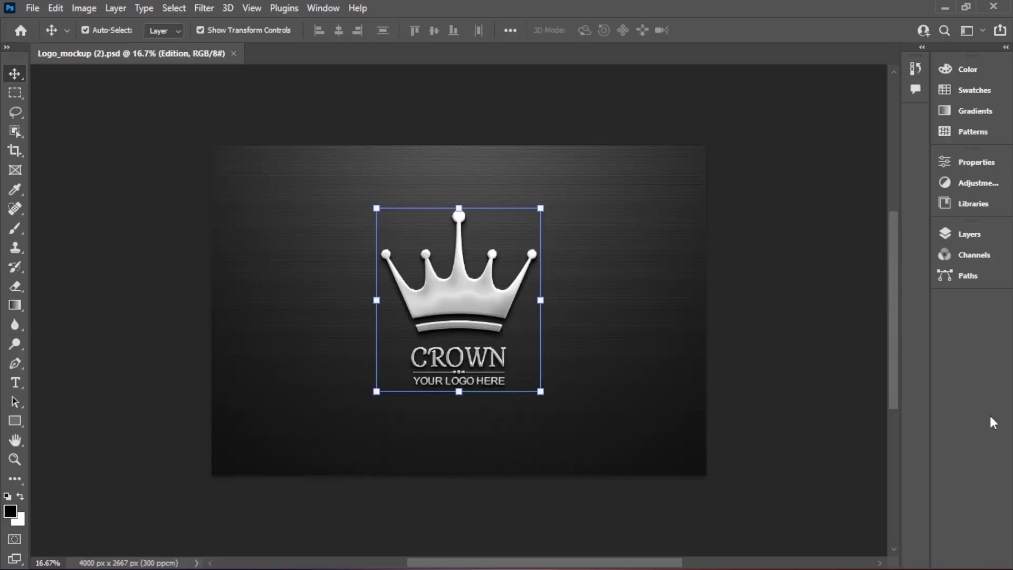
click(853, 395)
click(971, 235)
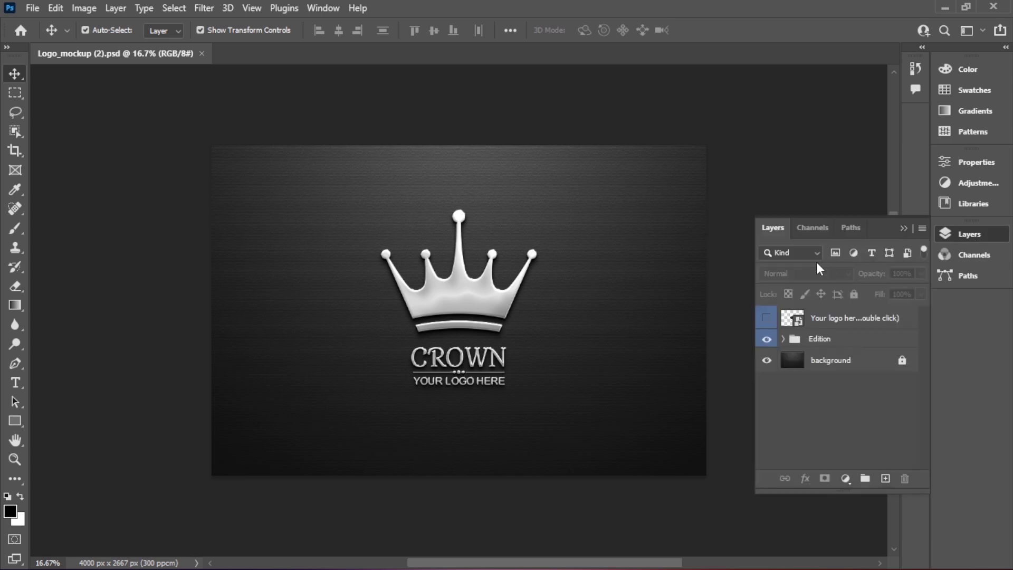
double_click(788, 319)
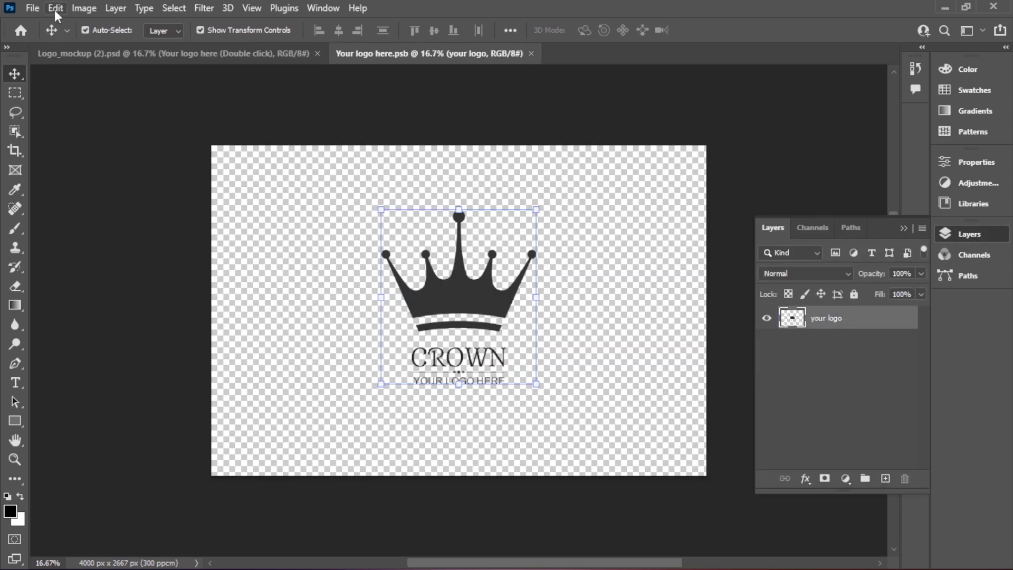
Step: Paste the copied petal logo into Your logo here.psb as a Smart Object
click(56, 8)
click(93, 139)
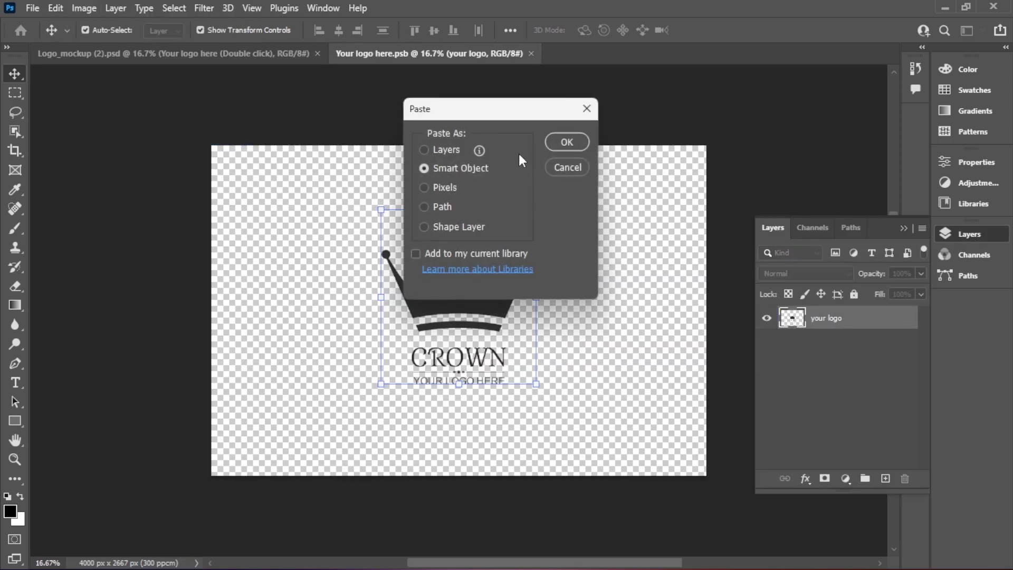
click(566, 142)
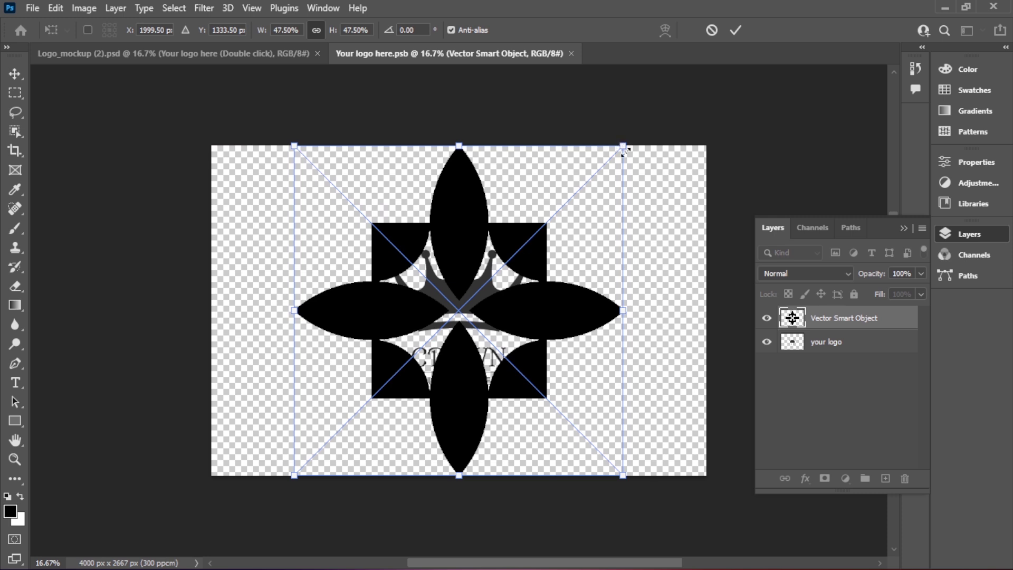
Step: Scale the pasted petal logo down about its centre to about 1600 px square and hide the "your logo" placeholder layer
drag(625, 150, 573, 231)
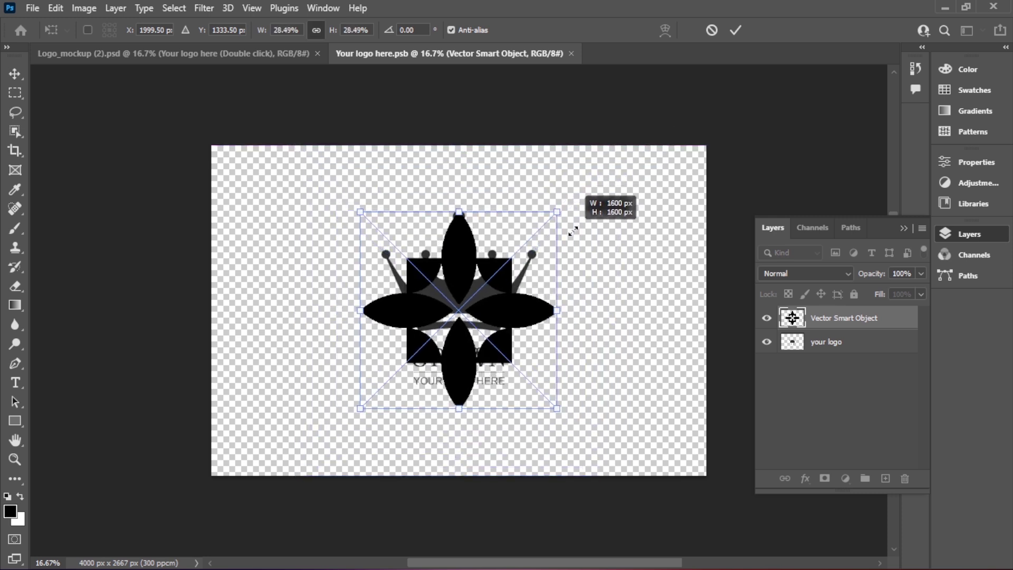
click(735, 30)
click(767, 342)
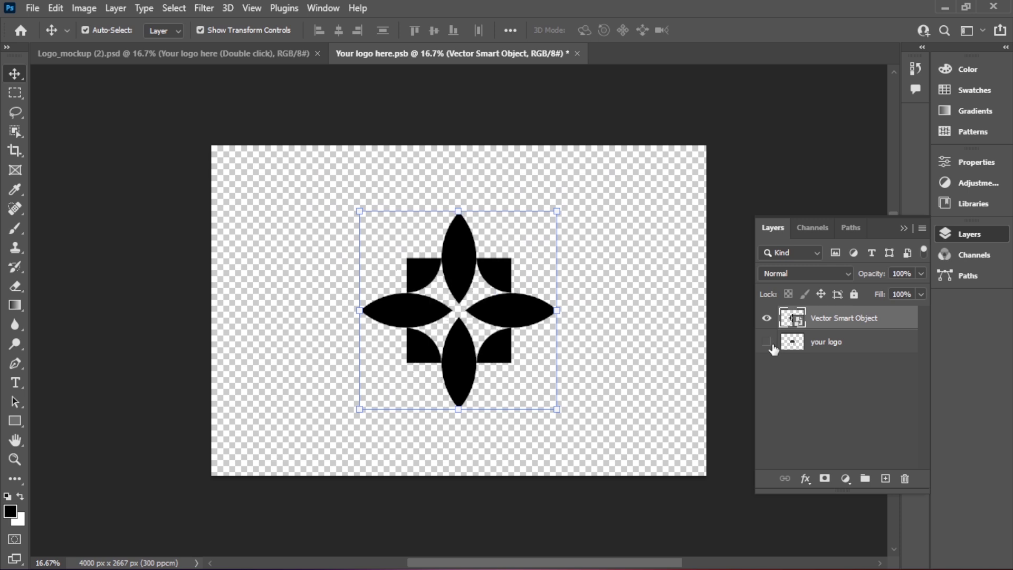
Step: Close Your logo here.psb with its changes saved to update the dark mockup, and collapse the layer list
click(578, 54)
click(455, 222)
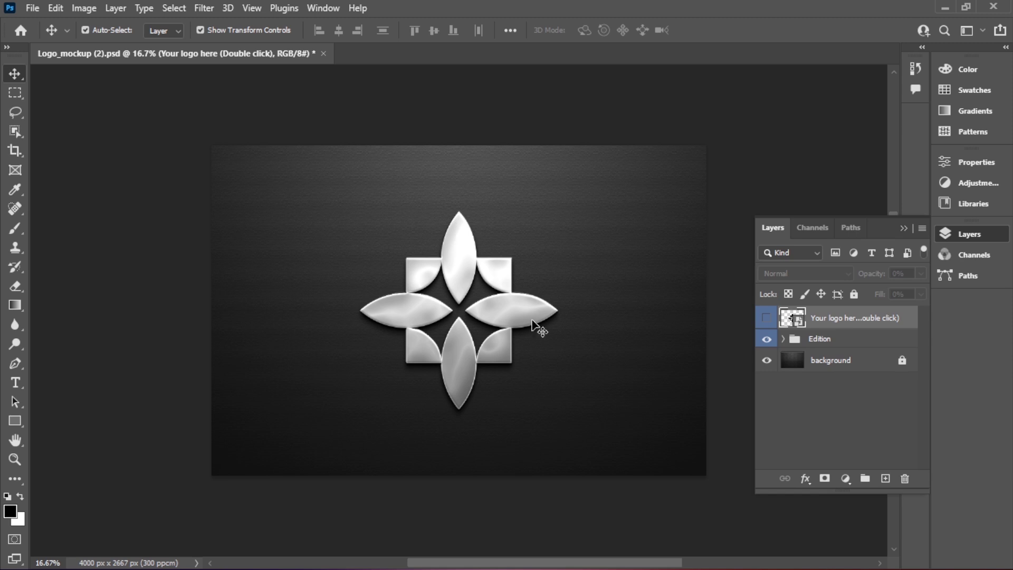
click(905, 229)
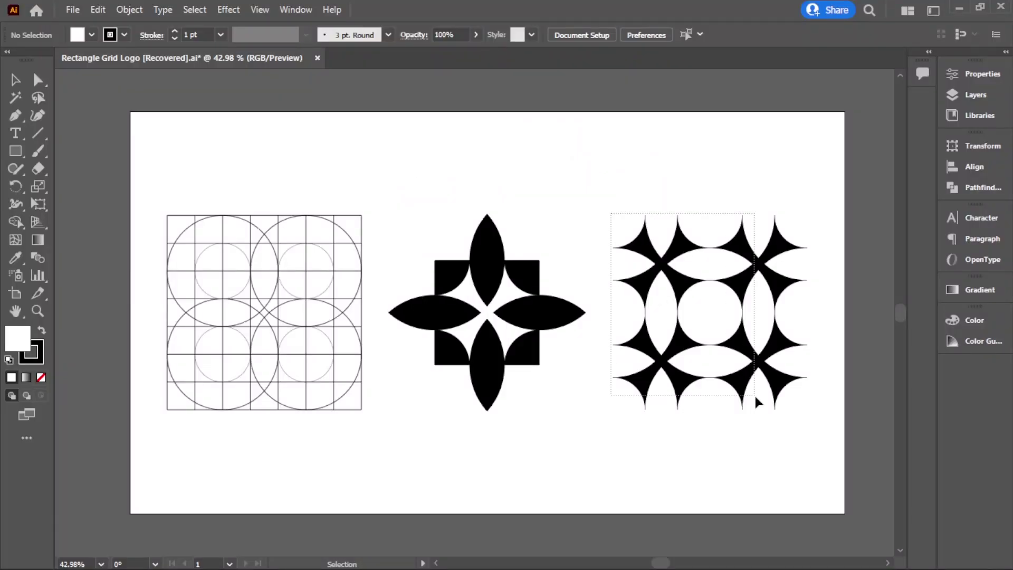
Step: Switch to Illustrator and copy the black star-pattern group beside the petal logo
click(756, 399)
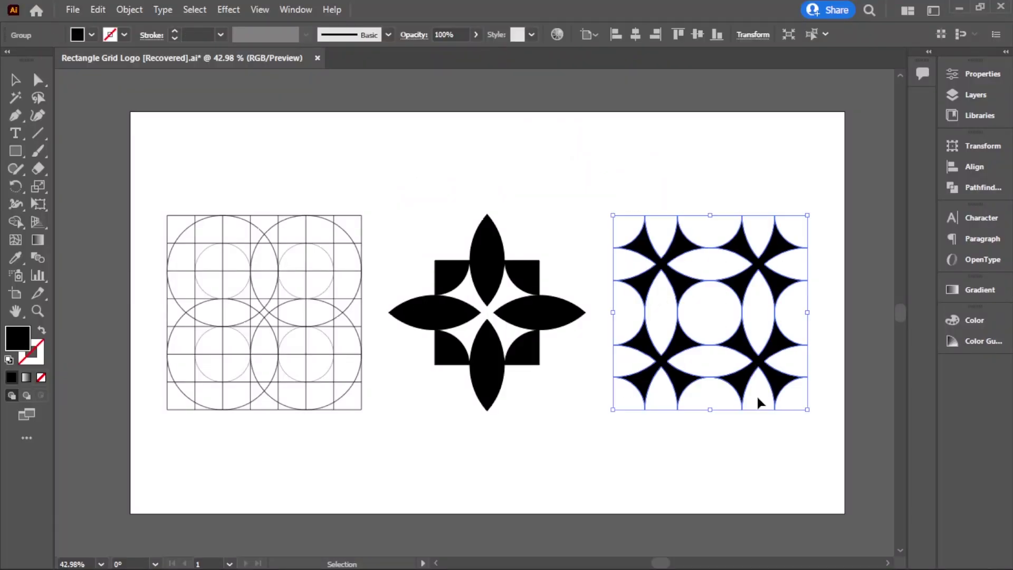
click(99, 10)
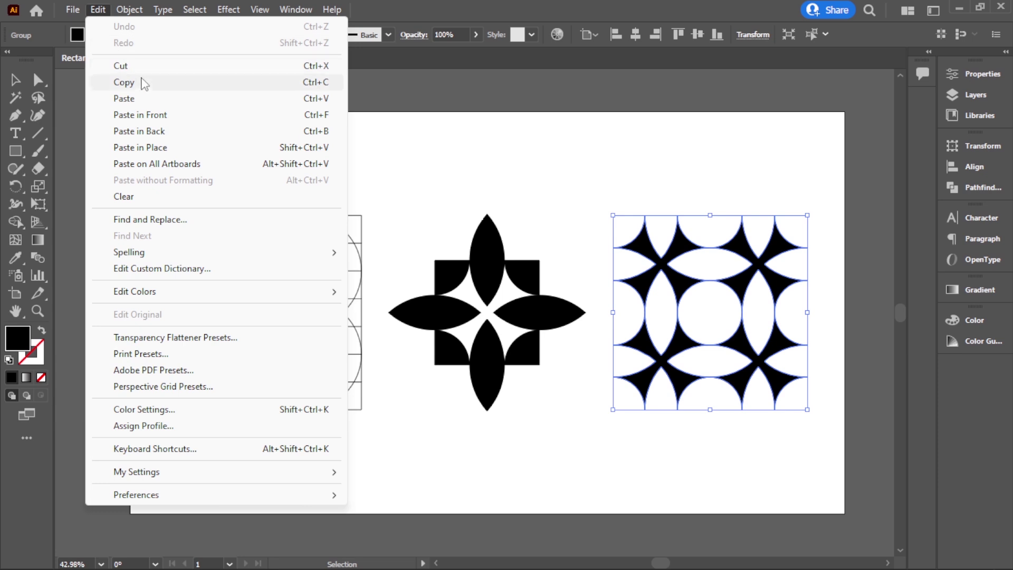
click(124, 83)
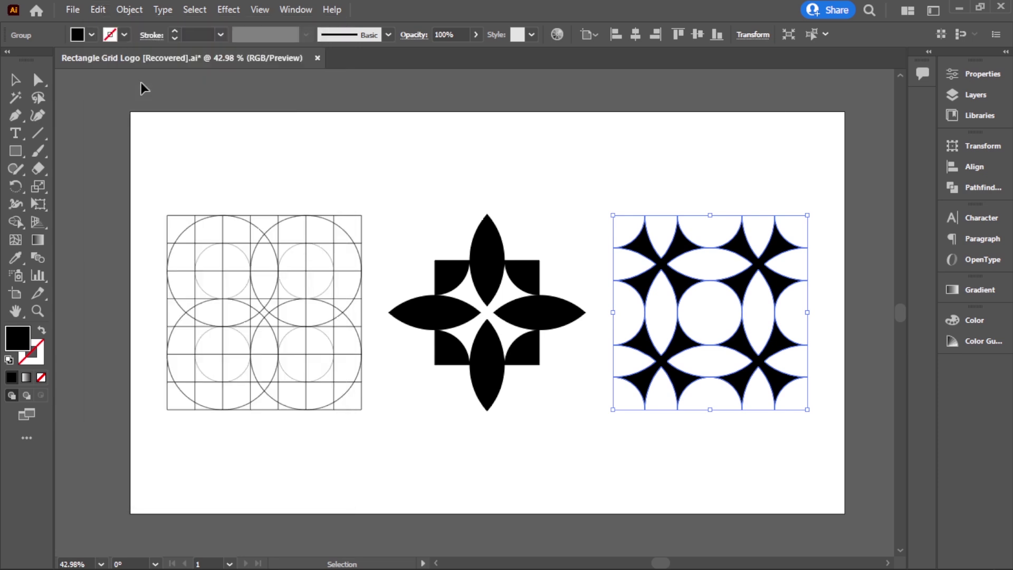
click(540, 199)
Step: Switch to Photoshop and open the contents of the "[ YOUR LOGO HERE ]" smart object in White 3D Logo Mockup on Blue Surface.psd
key(alt+Tab)
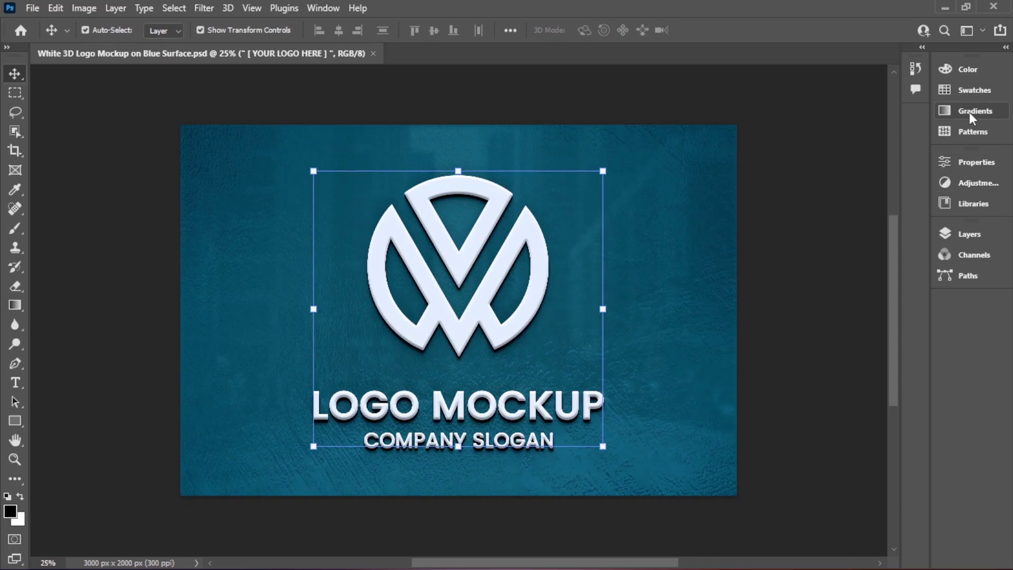
click(971, 234)
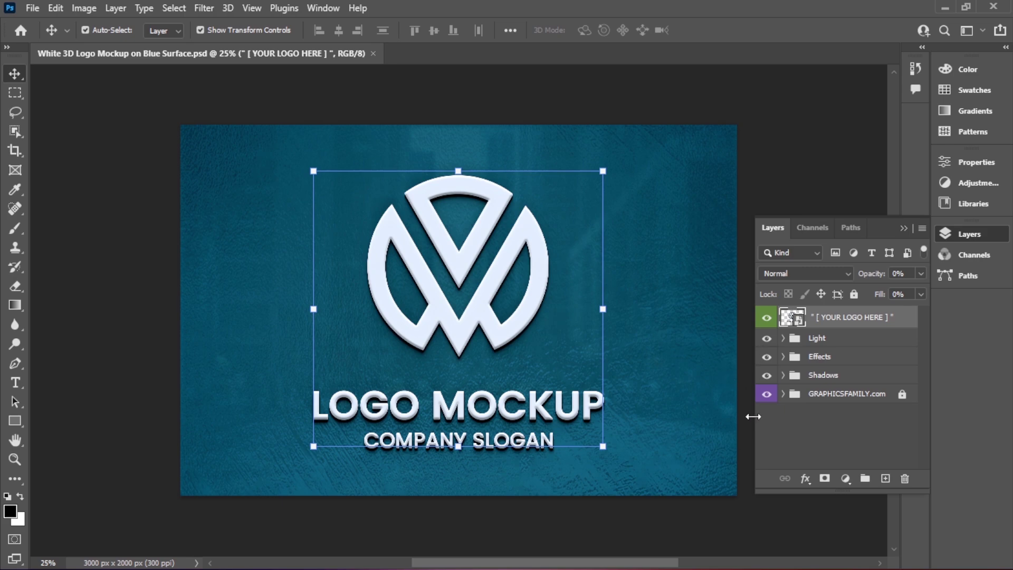
click(751, 536)
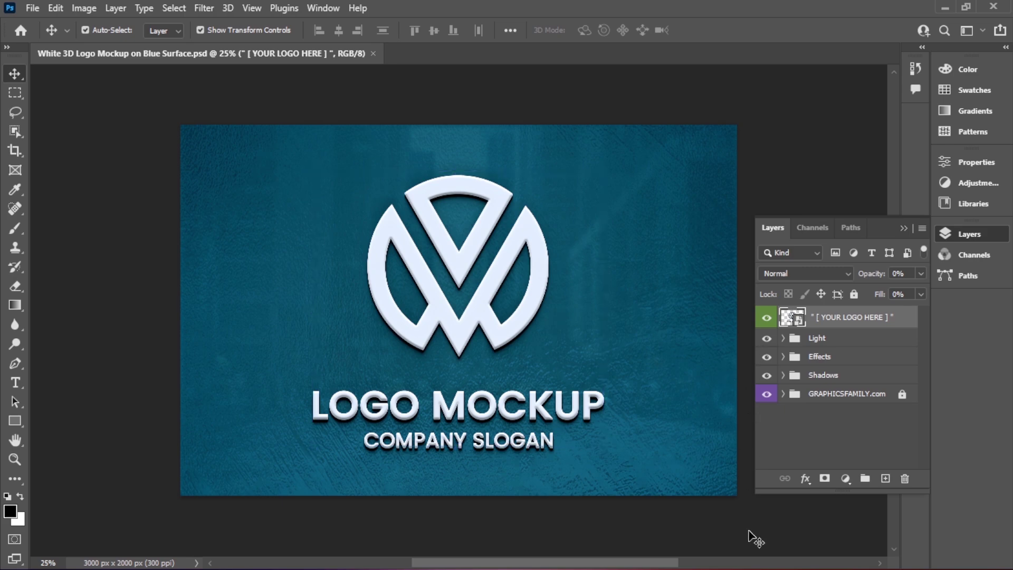
double_click(787, 320)
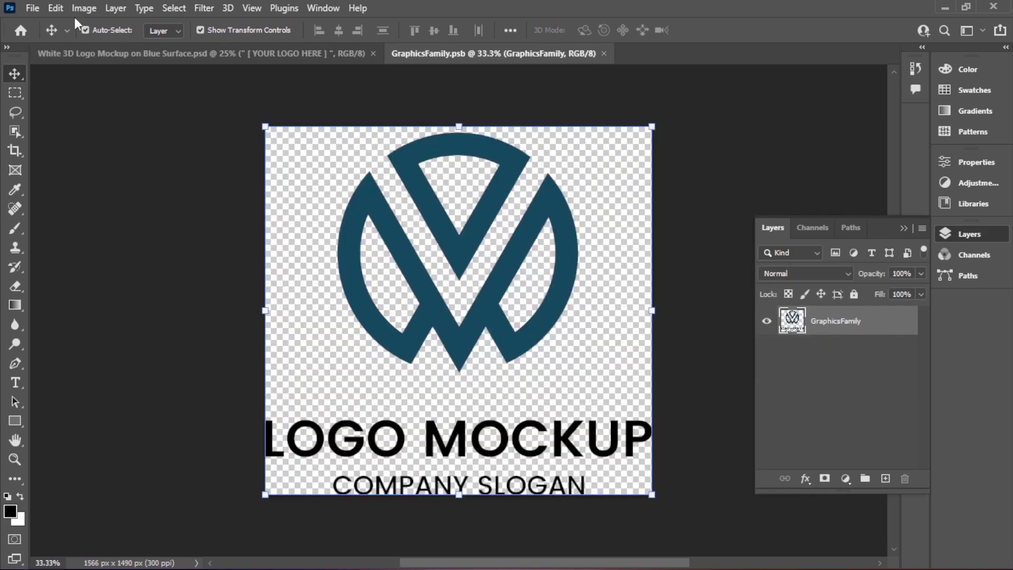
Step: Paste the copied star pattern into GraphicsFamily.psb as a Smart Object
click(58, 10)
click(117, 138)
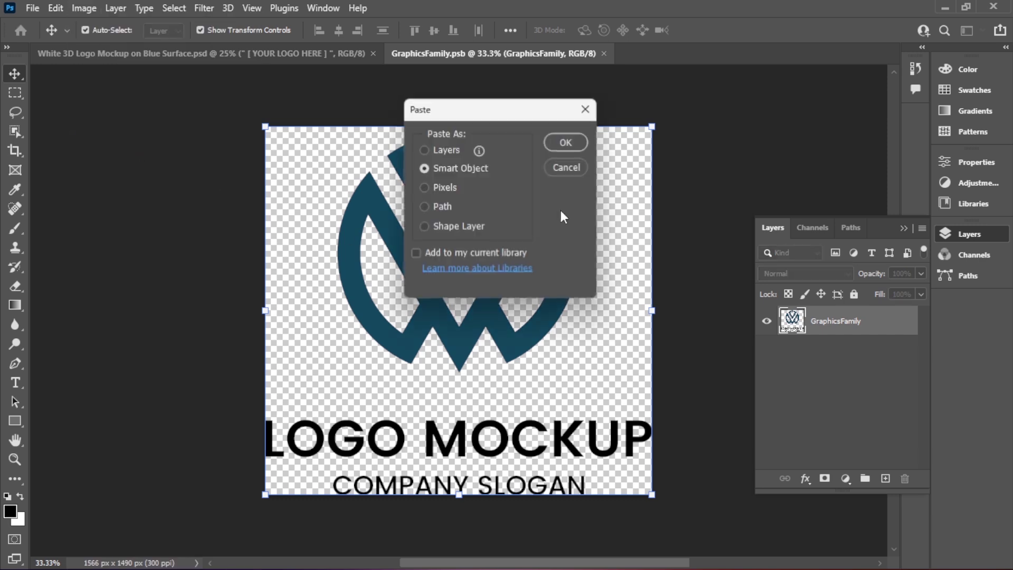
click(567, 142)
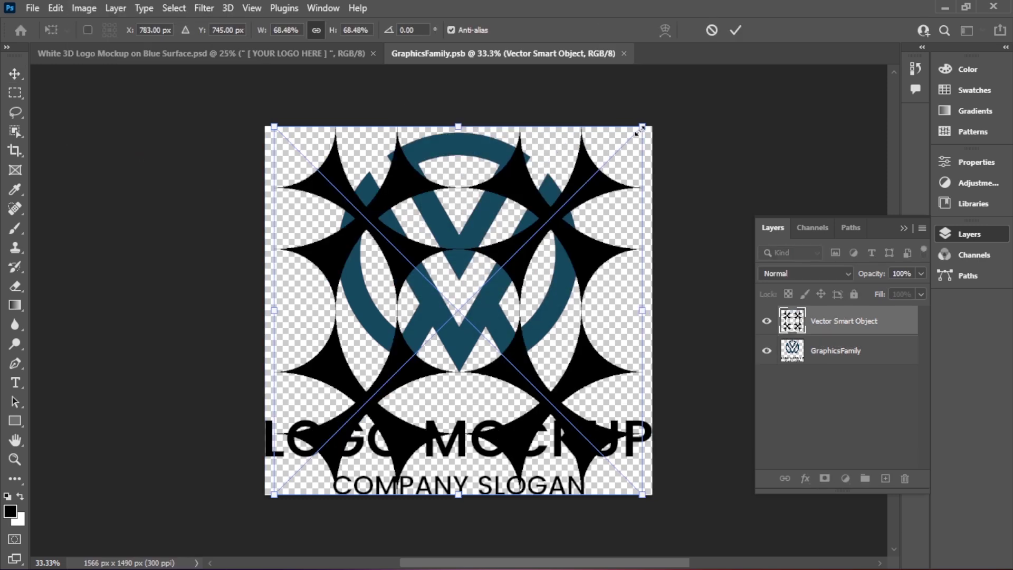
Step: Scale the pasted star pattern proportionally about its centre to about 50% and hide the GraphicsFamily placeholder layer
drag(640, 130, 644, 176)
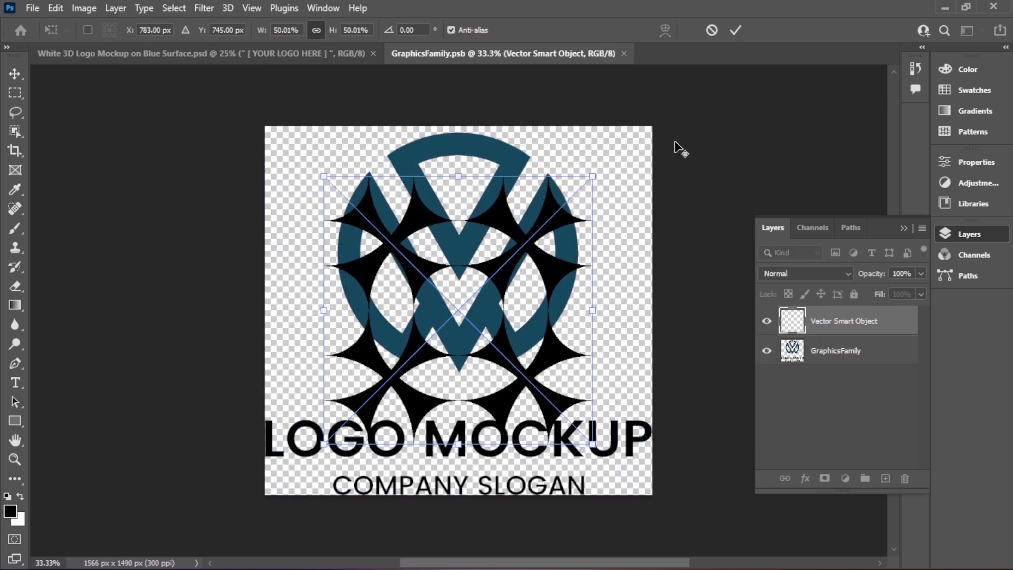
click(736, 31)
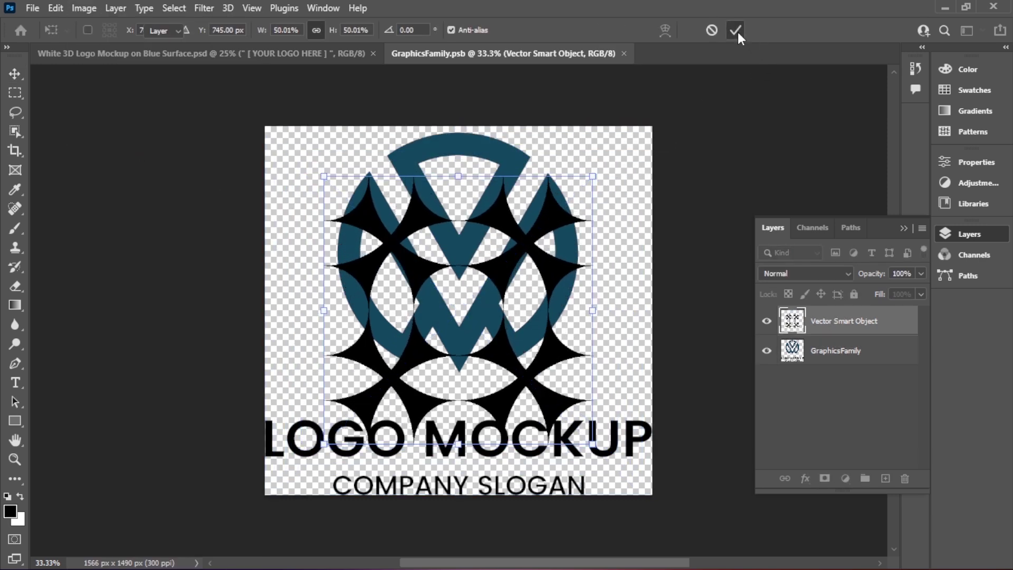
click(767, 354)
Step: Close GraphicsFamily.psb with its changes saved to update the blue mockup, collapse the layer list and deselect the logo
click(630, 53)
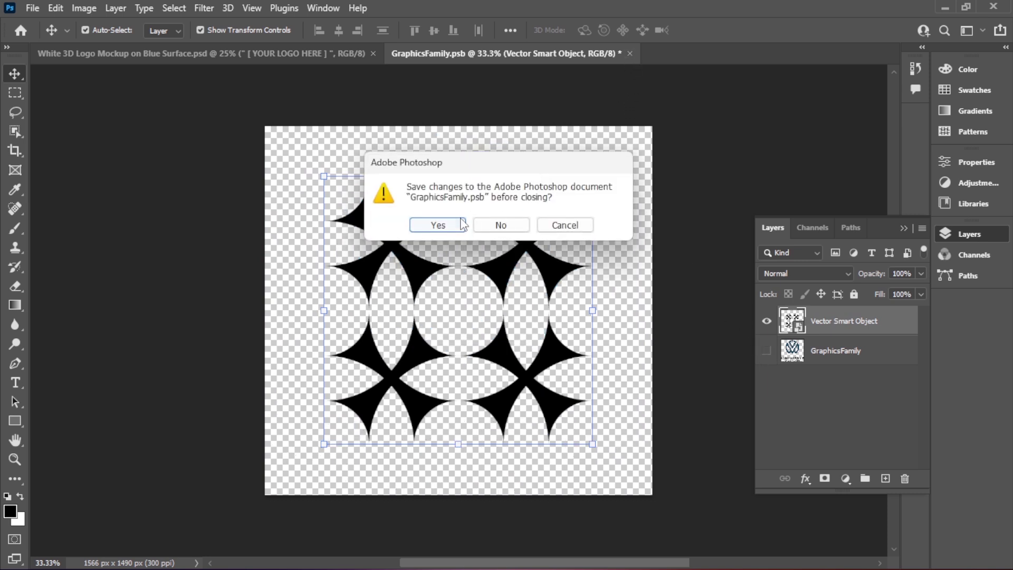
click(445, 225)
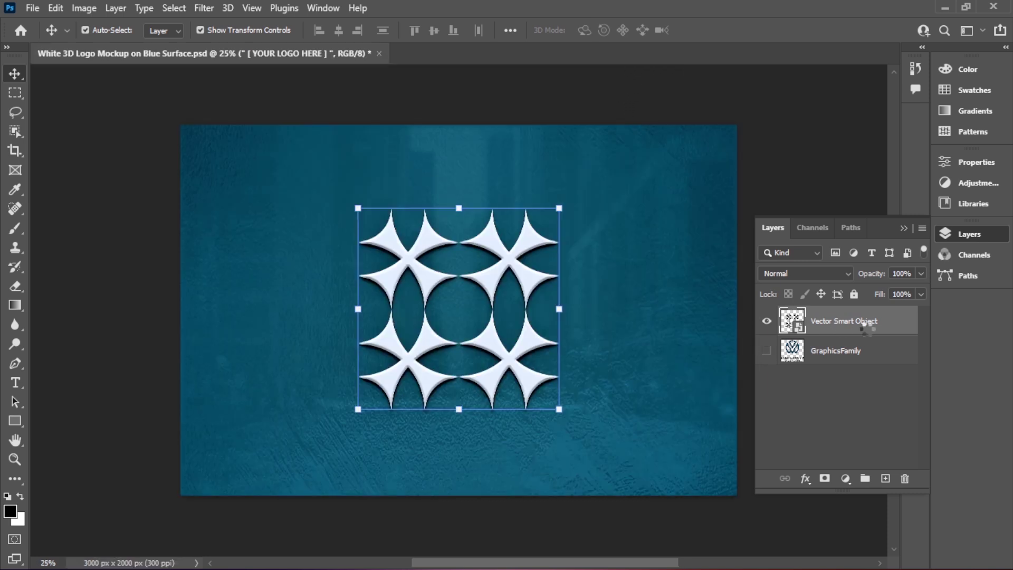
click(904, 228)
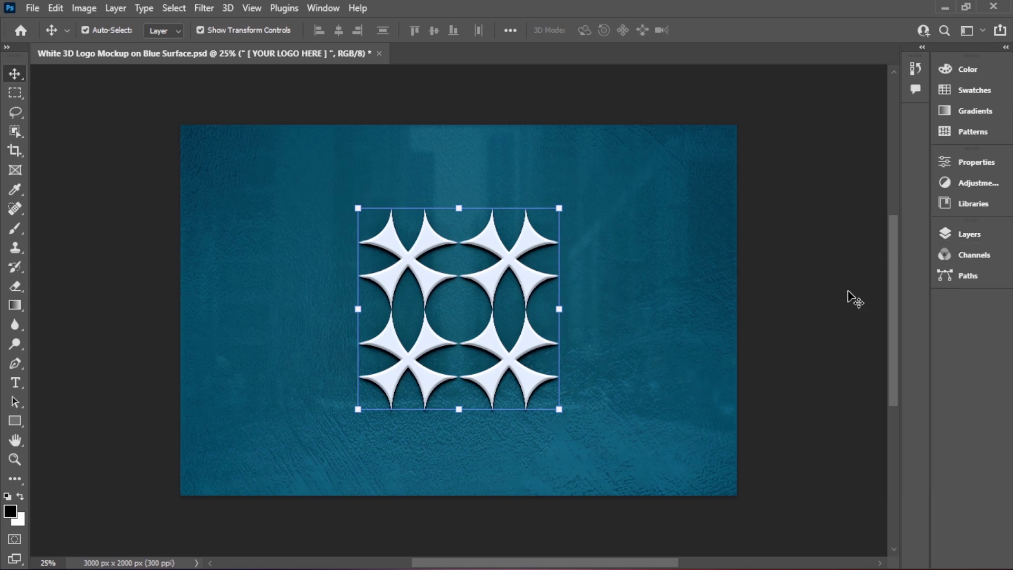
click(815, 340)
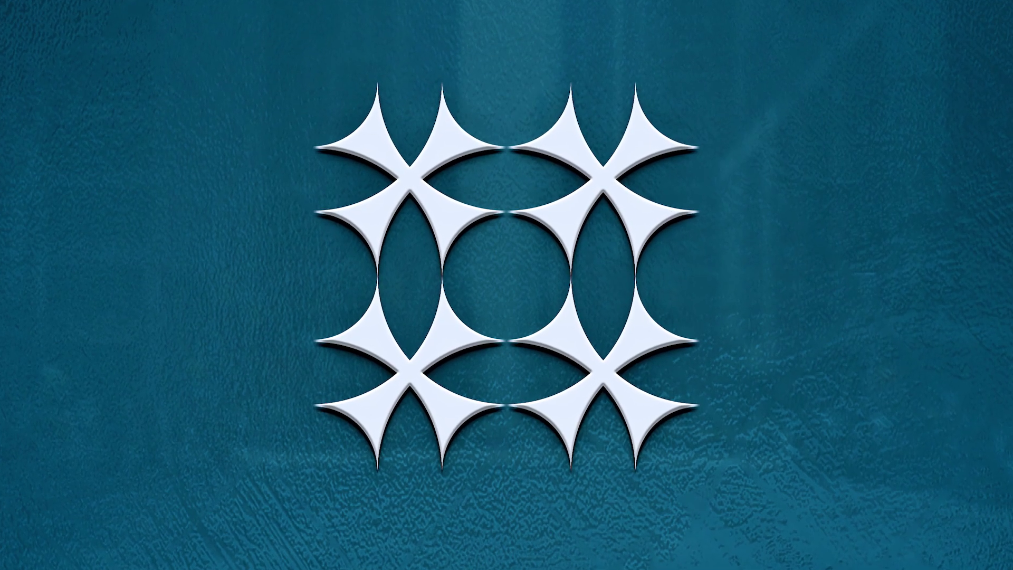